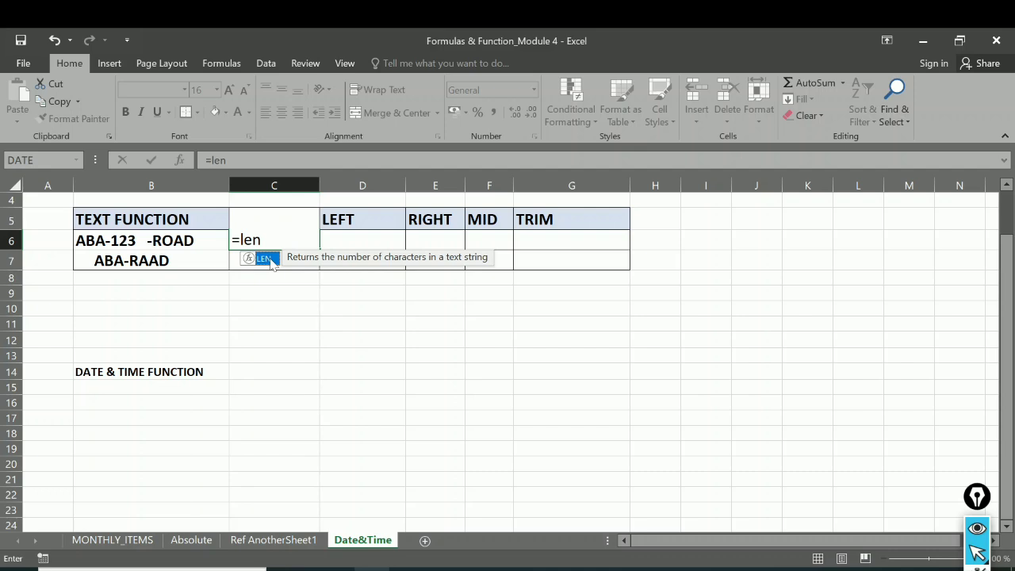
Step: Complete the LEN formula in C6 to count the characters of B6, and review the source text in B6
double_click(264, 259)
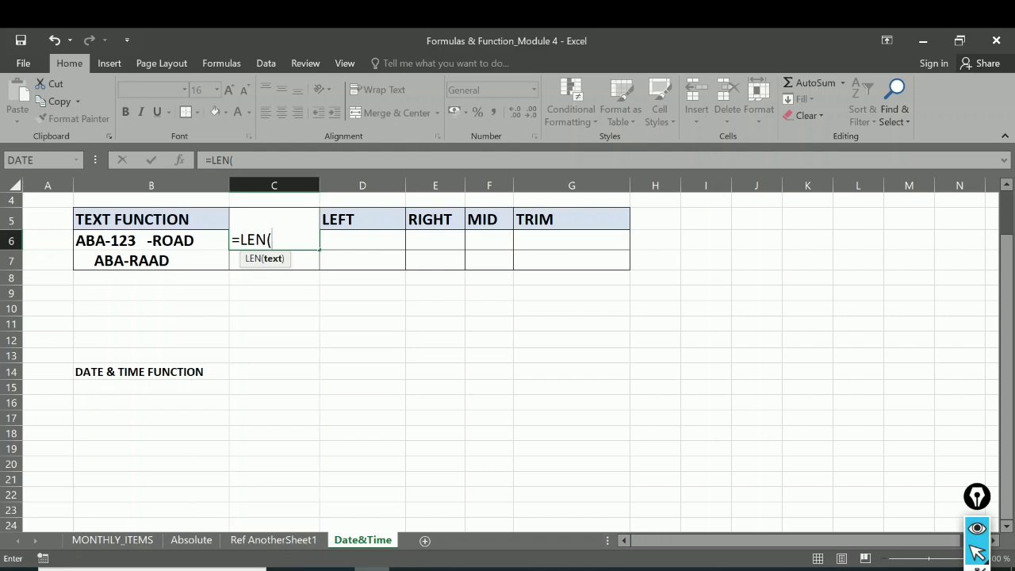
left_click(153, 243)
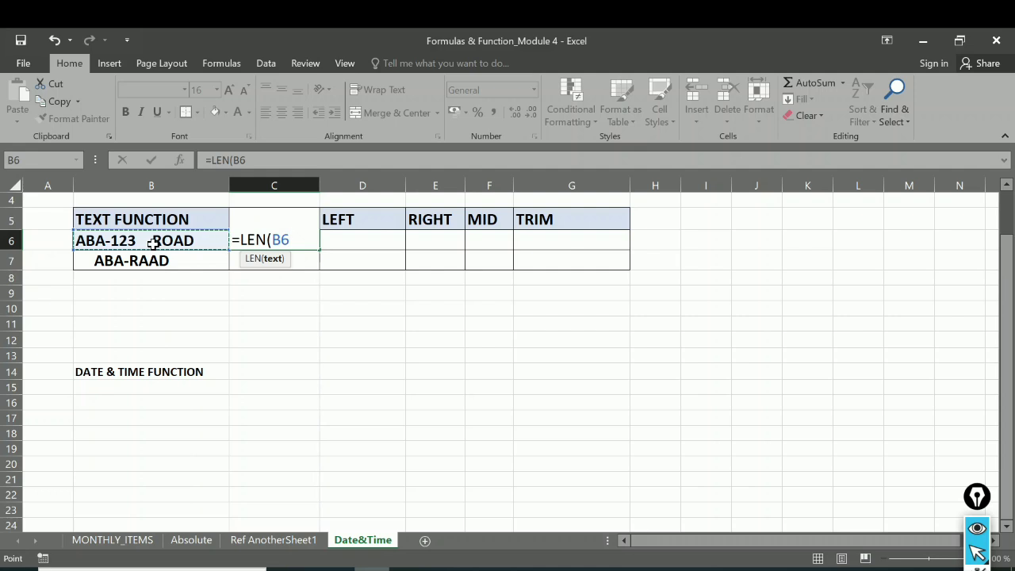
key("Return")
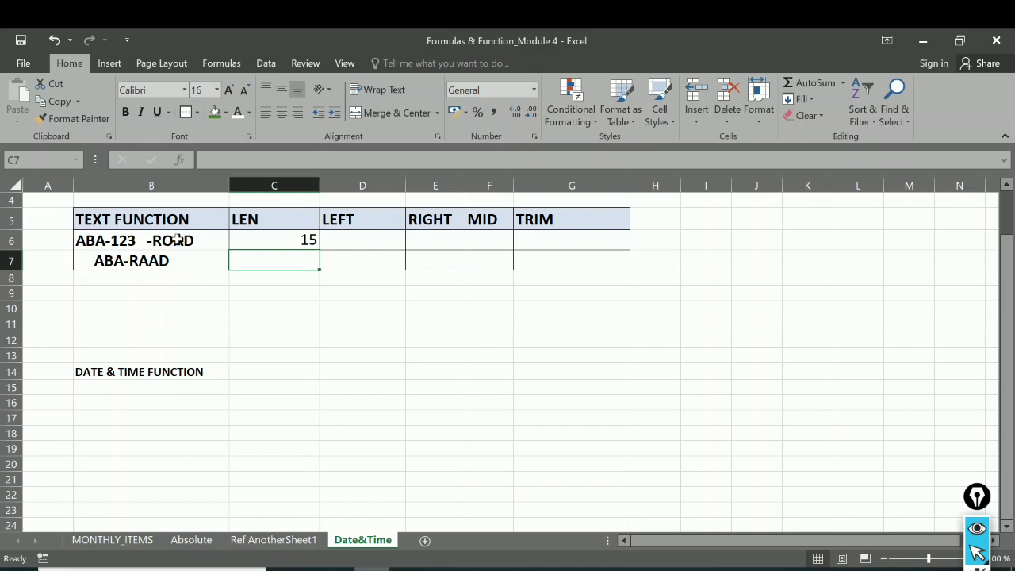
left_click(286, 241)
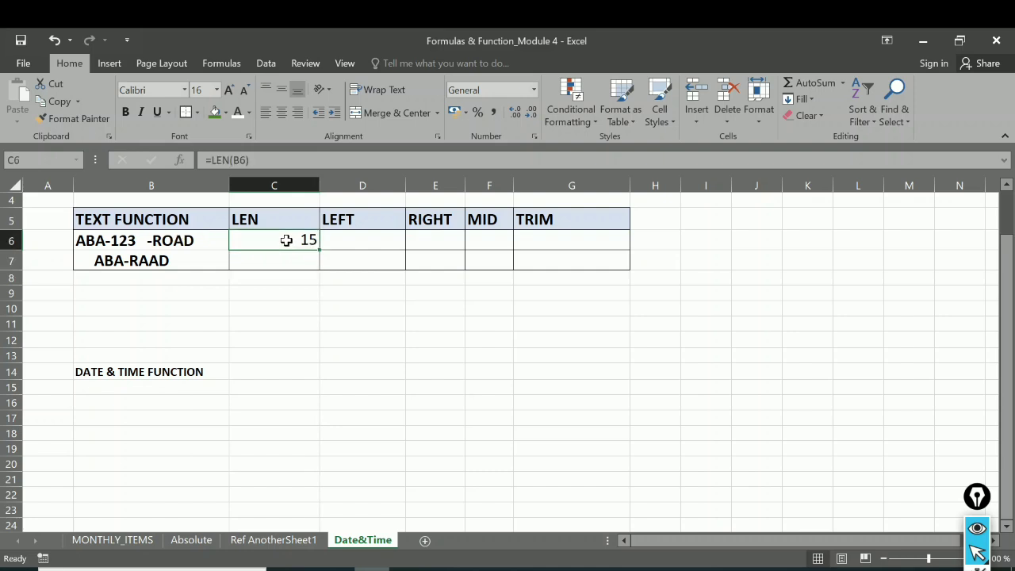
left_click(80, 241)
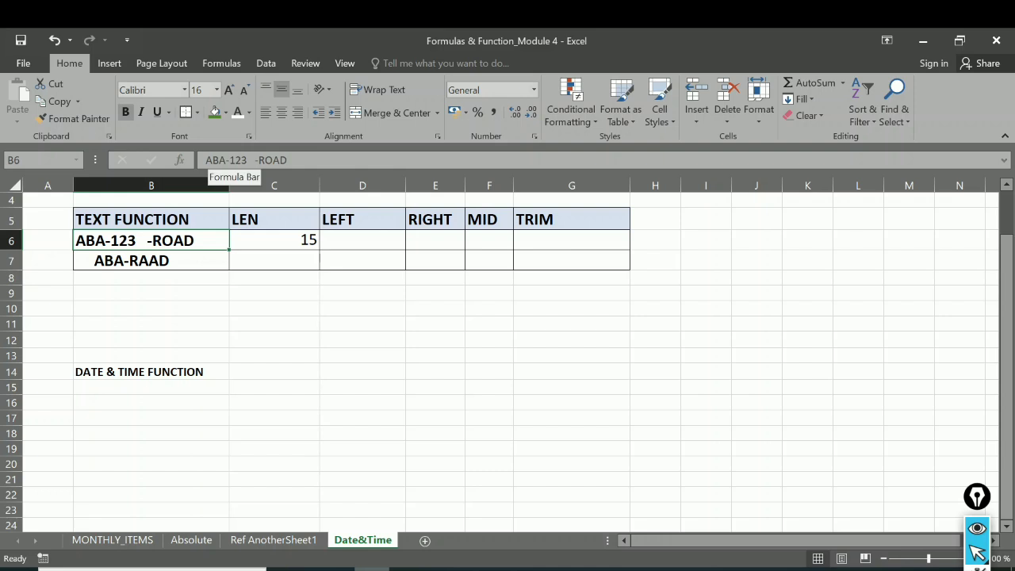
left_click(208, 160)
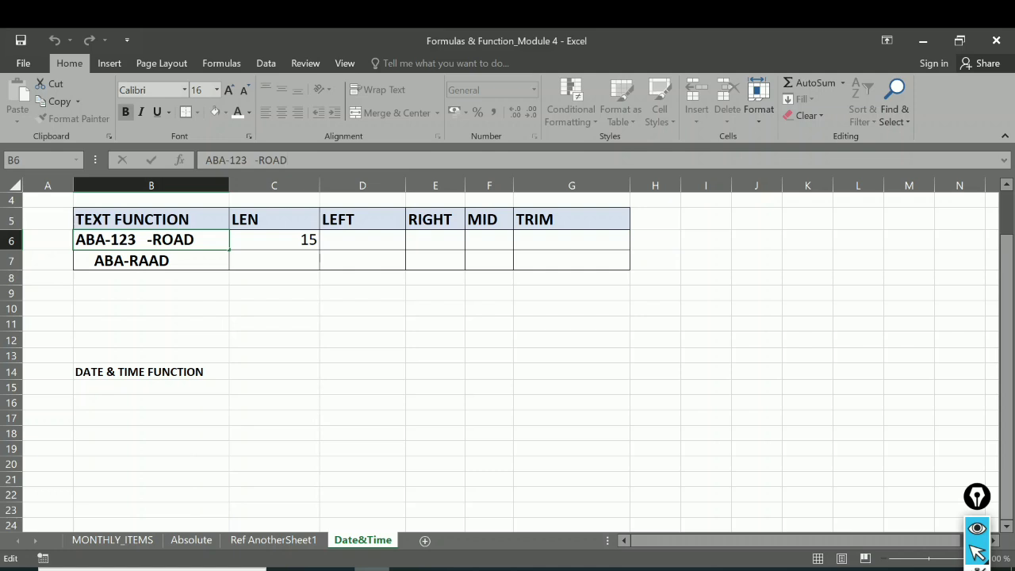
Step: Fill the LEN formula from C6 down to C7 and check it against the text in B7
left_click(276, 240)
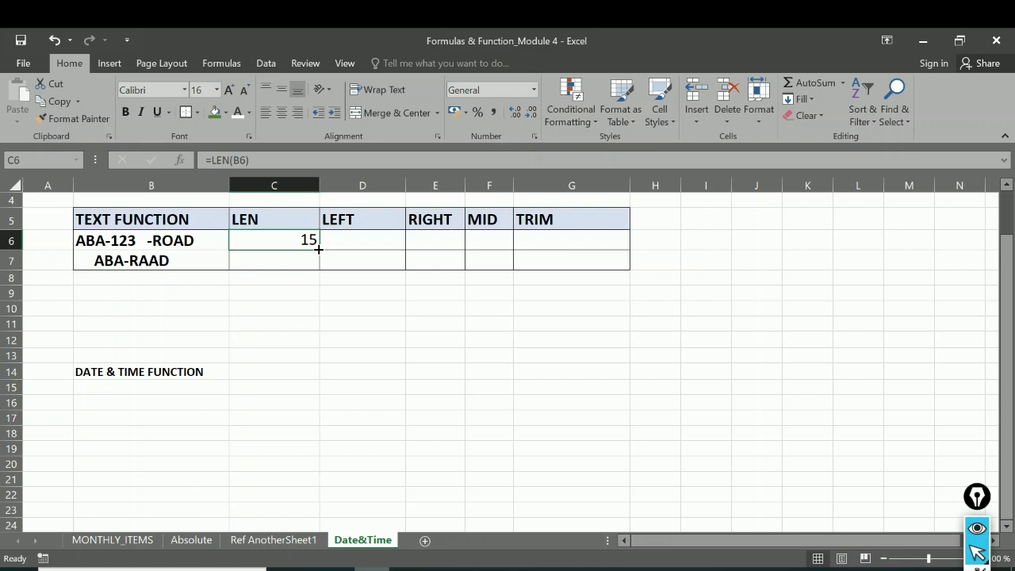
left_click_drag(318, 249, 317, 270)
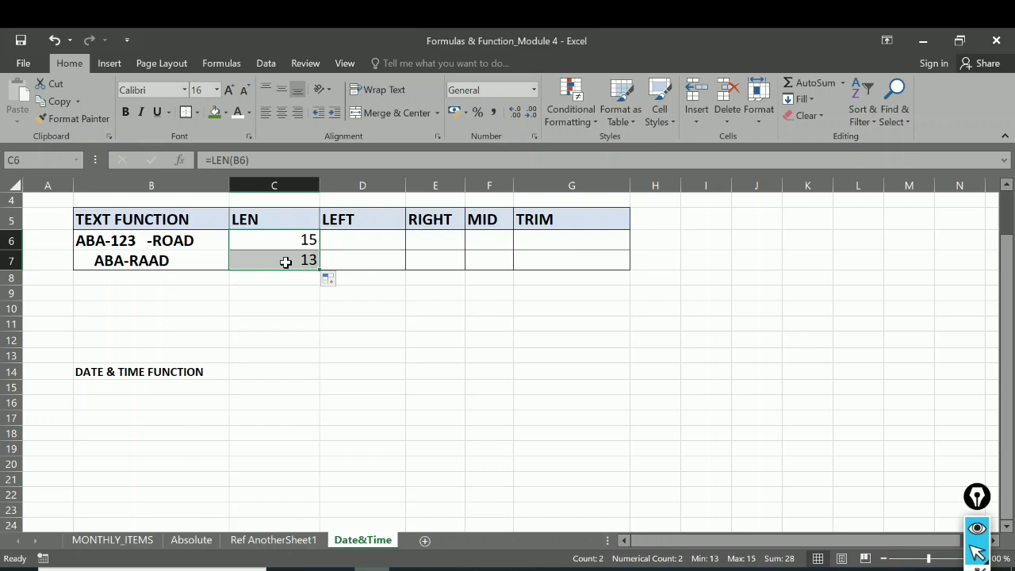
left_click(286, 262)
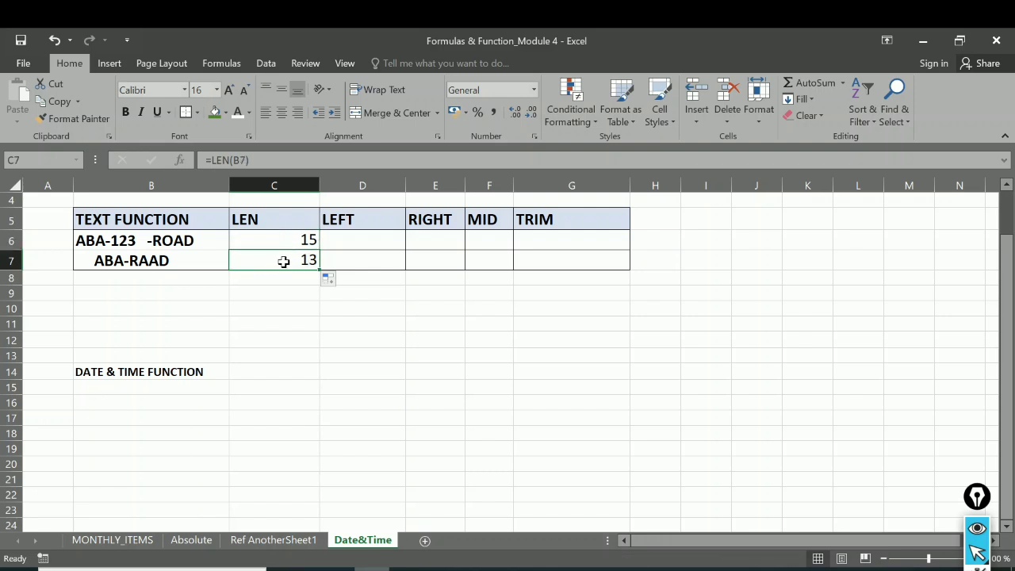
left_click(82, 260)
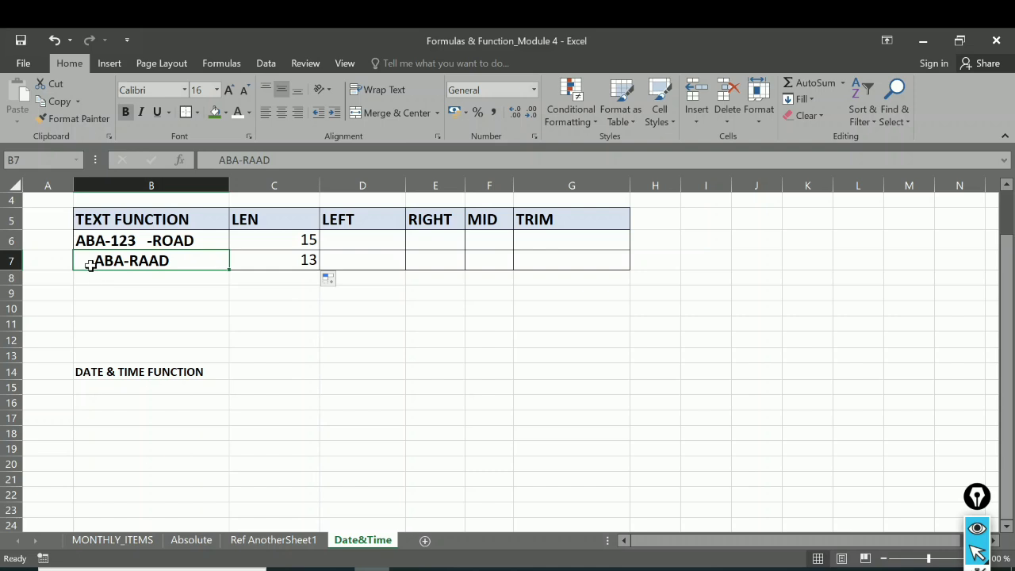
left_click(297, 261)
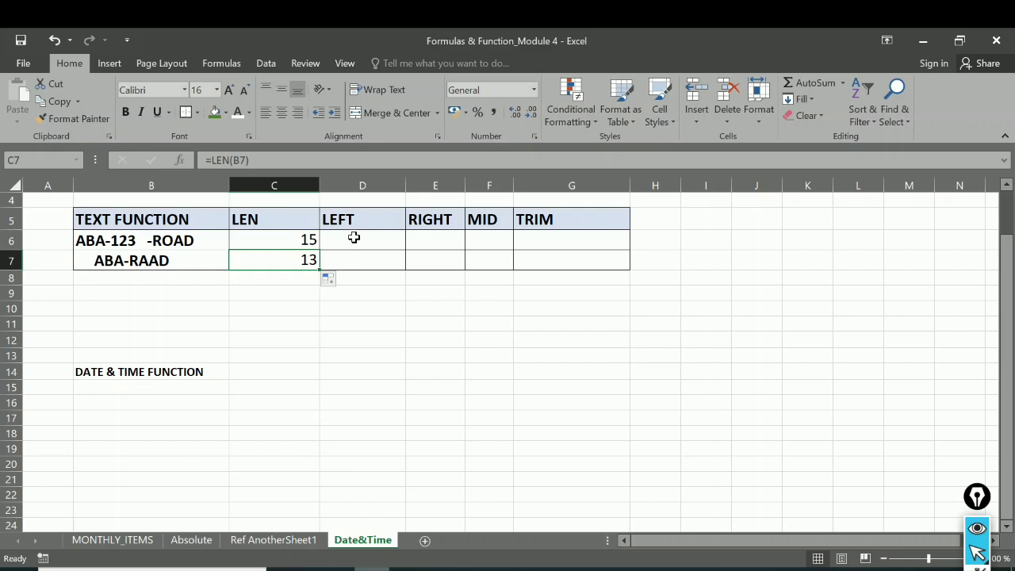
Step: Enter =LEFT(B6,3) in D6 to extract the first three characters of B6
left_click(346, 238)
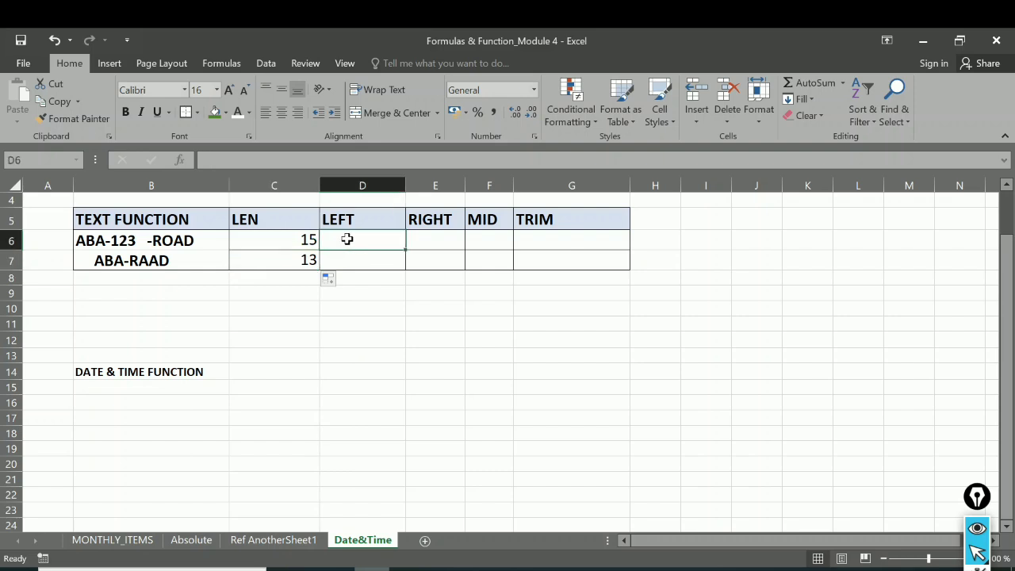
type("=")
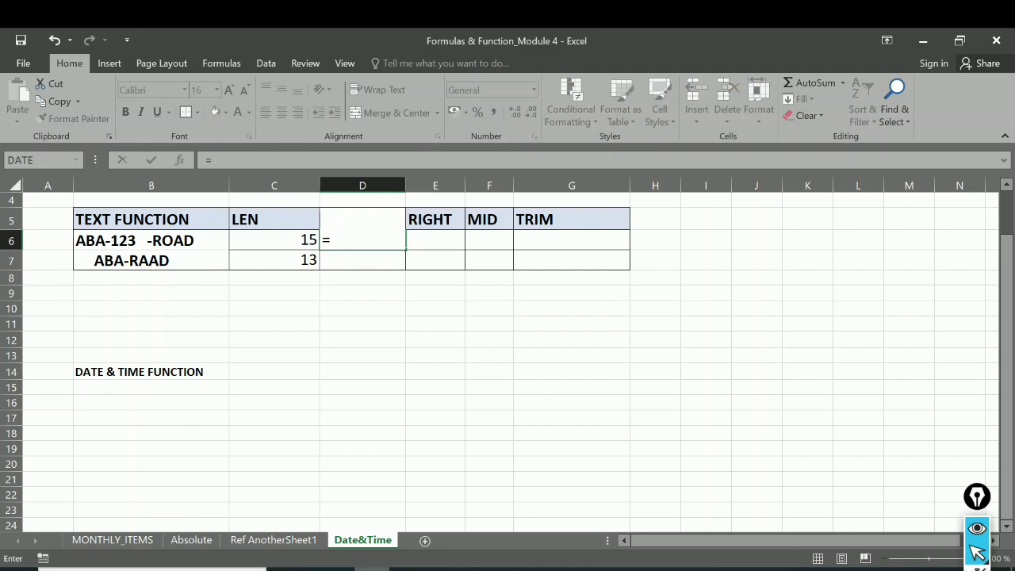
type("left")
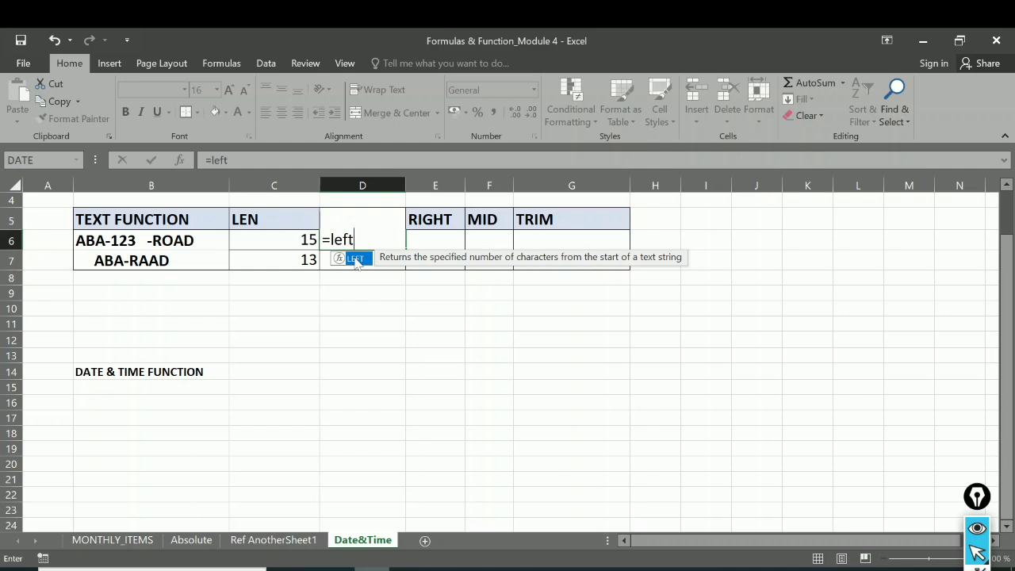
double_click(355, 260)
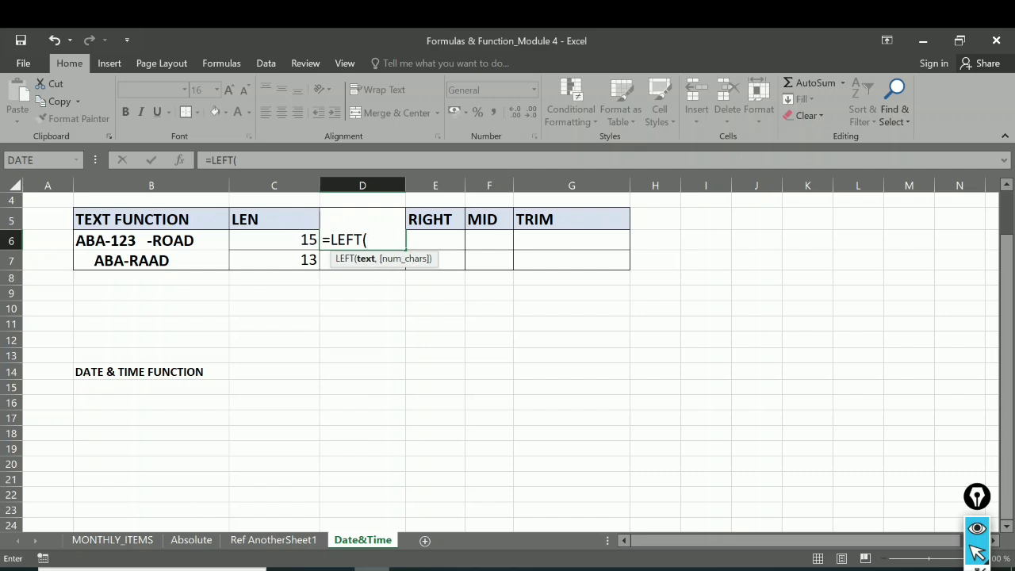
left_click(136, 239)
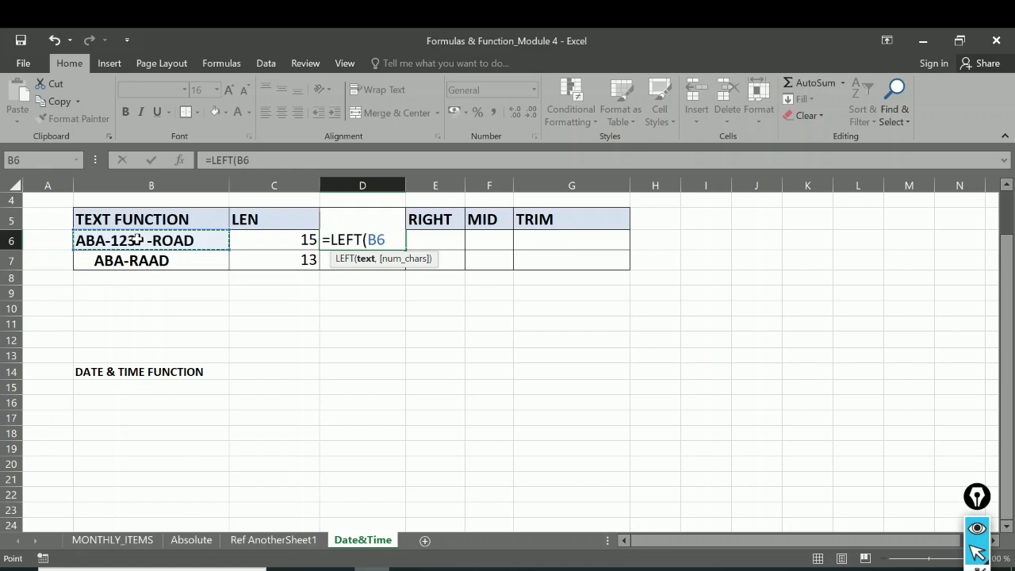
type(",")
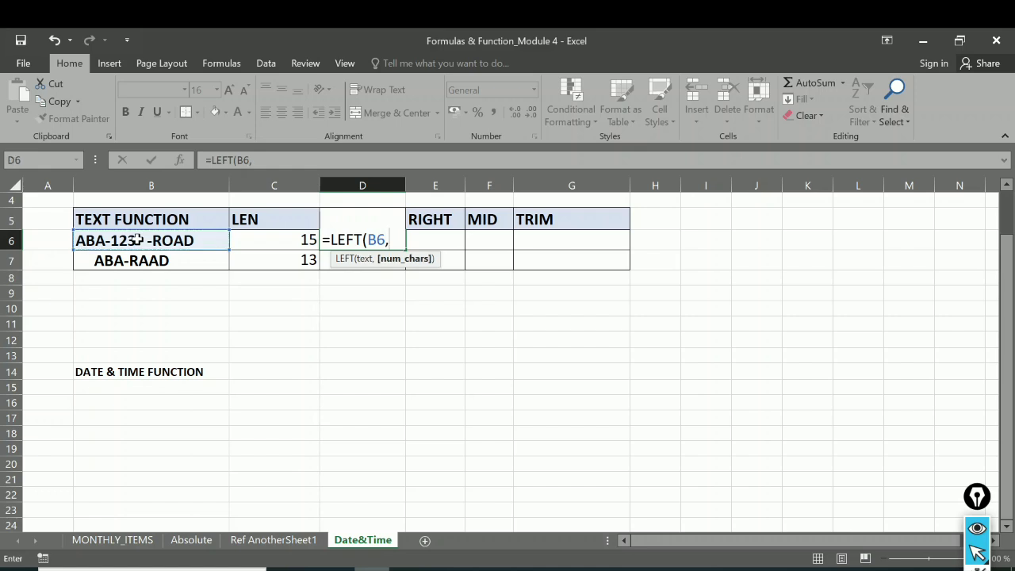
type("3")
key("Return")
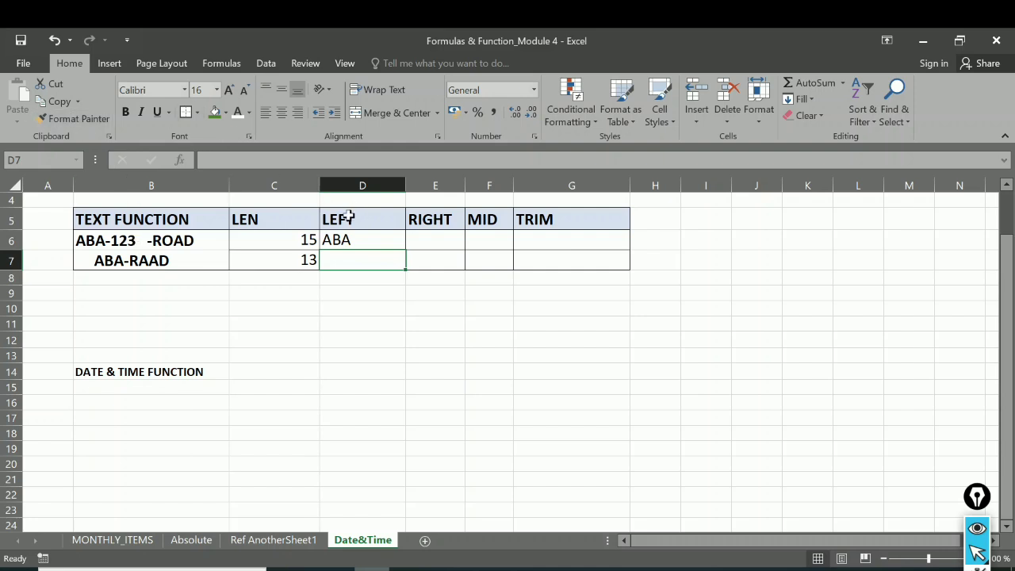
Step: Copy the LEFT formula from D6 down to D7
left_click(341, 239)
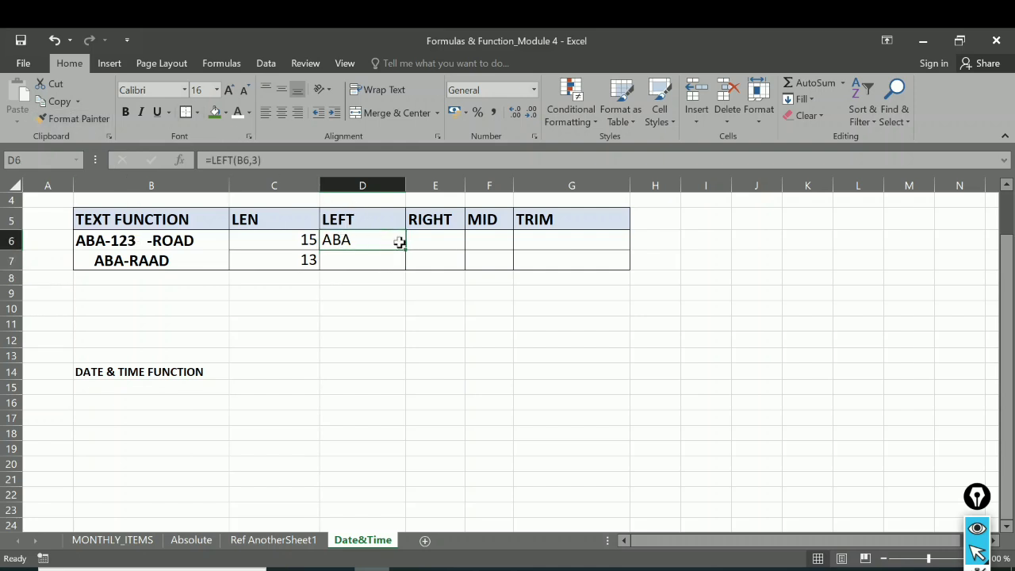
left_click_drag(406, 250, 402, 270)
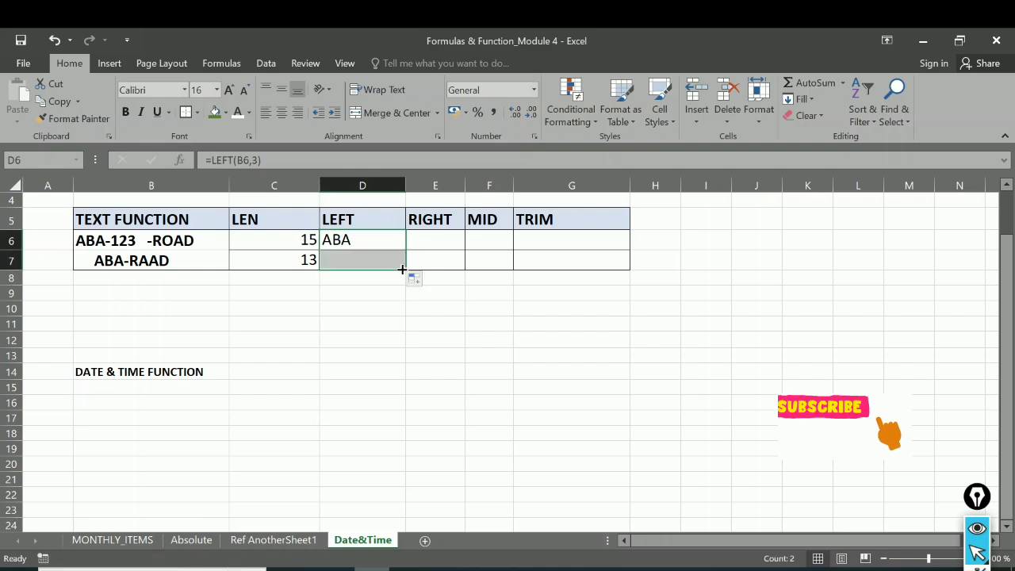
left_click(347, 259)
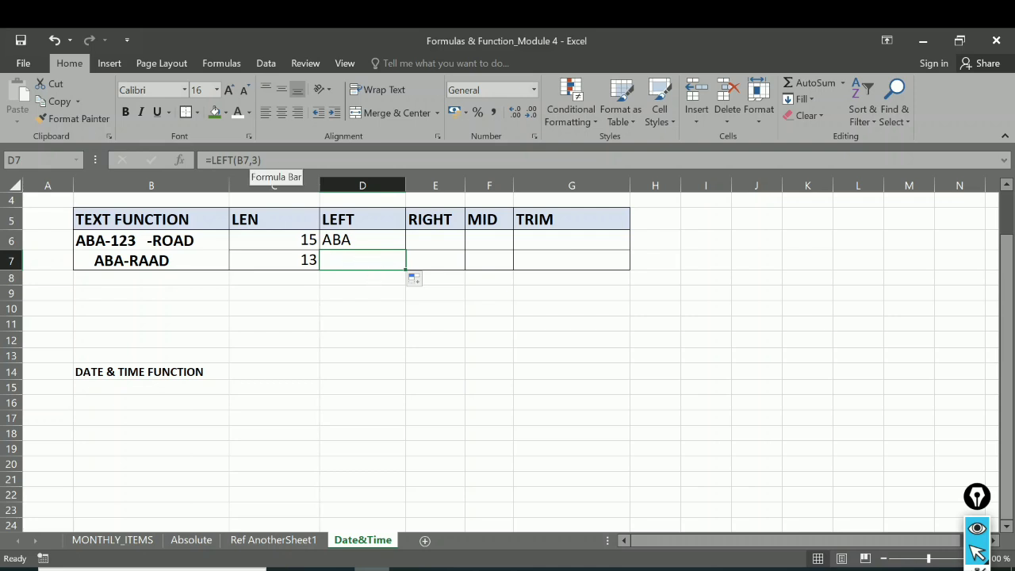
Step: Change the number of characters in D7's LEFT formula to 6
left_click(254, 160)
key("BackSpace")
type("6")
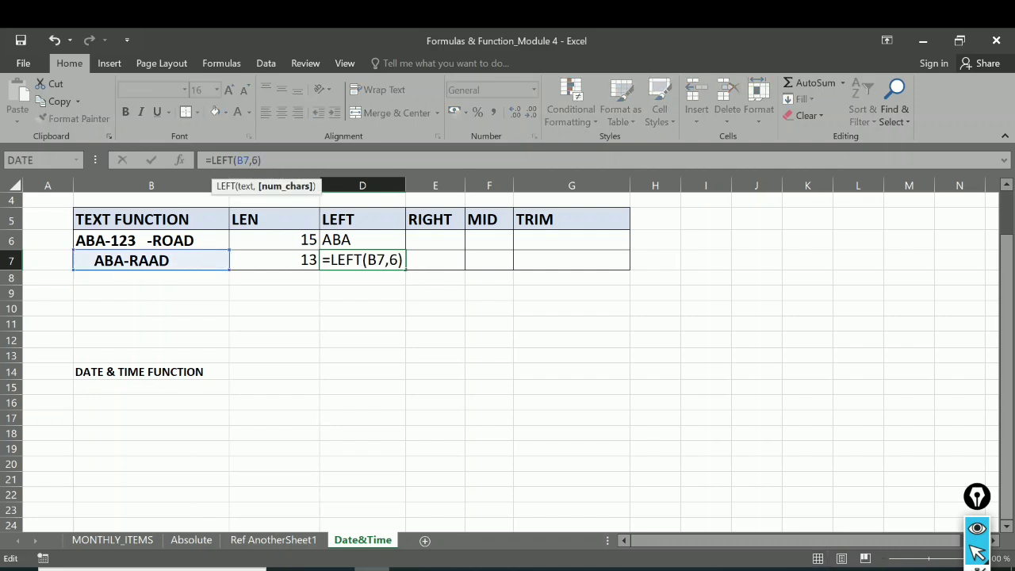
key("Return")
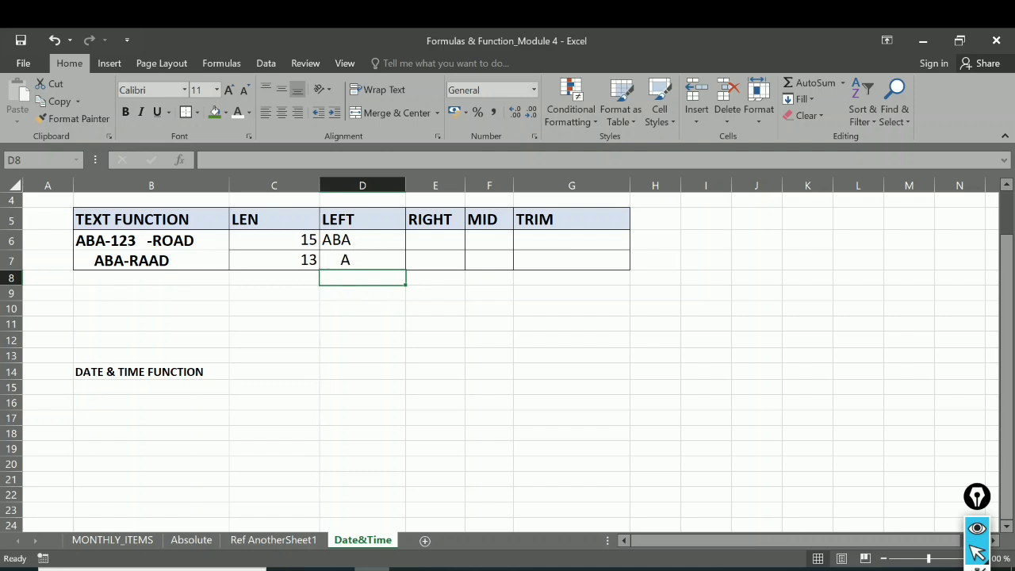
Step: Set the number of characters in D7's LEFT formula to 7 and compare it with the formula in D6
left_click(352, 264)
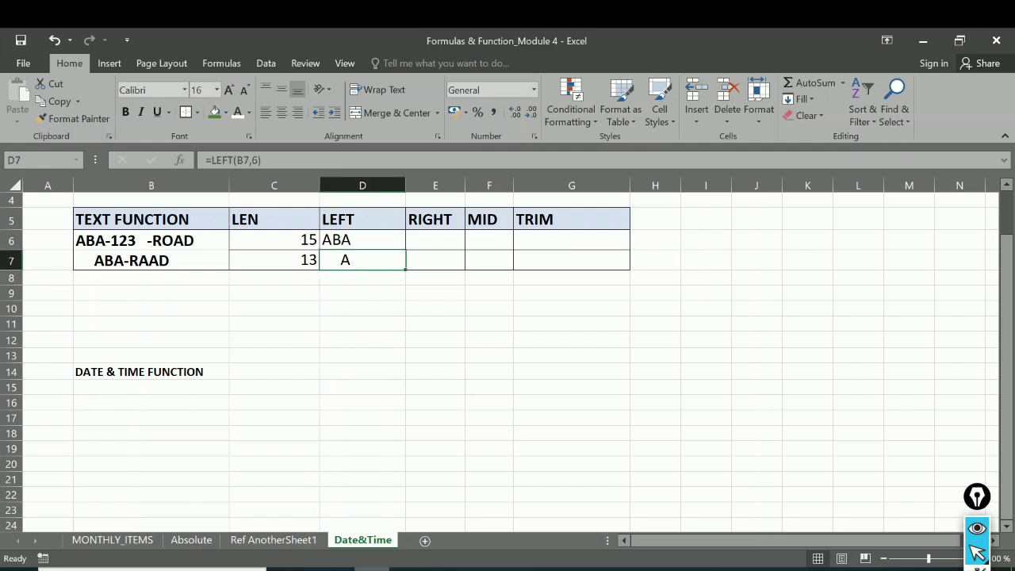
left_click(256, 161)
key("BackSpace")
type("7")
key("Return")
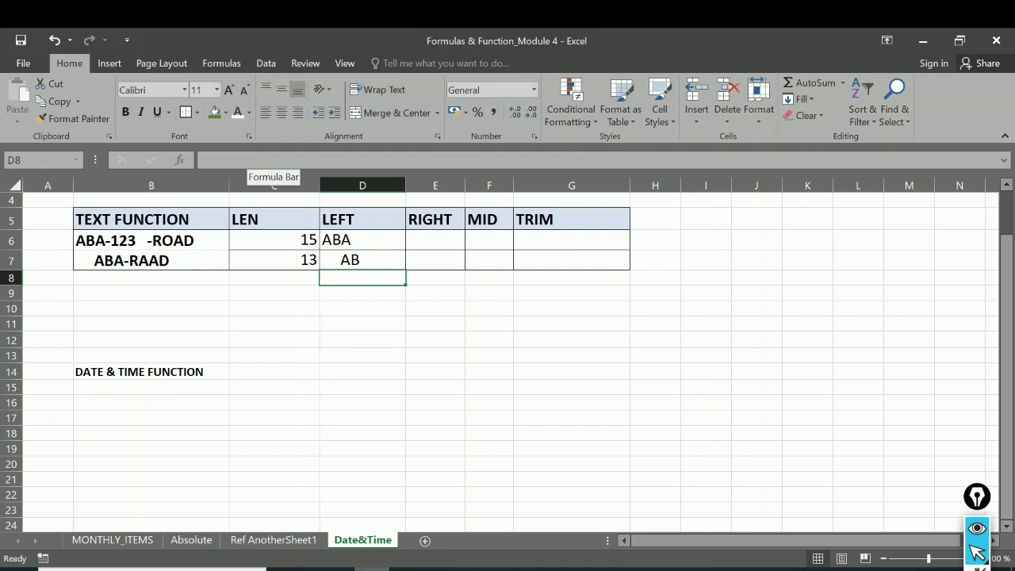
left_click(254, 160)
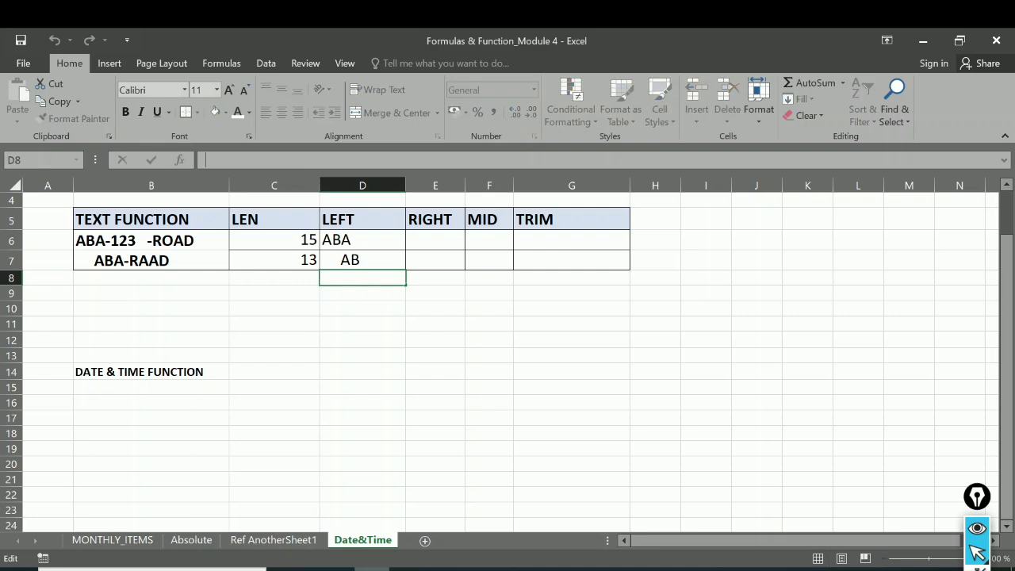
left_click(366, 260)
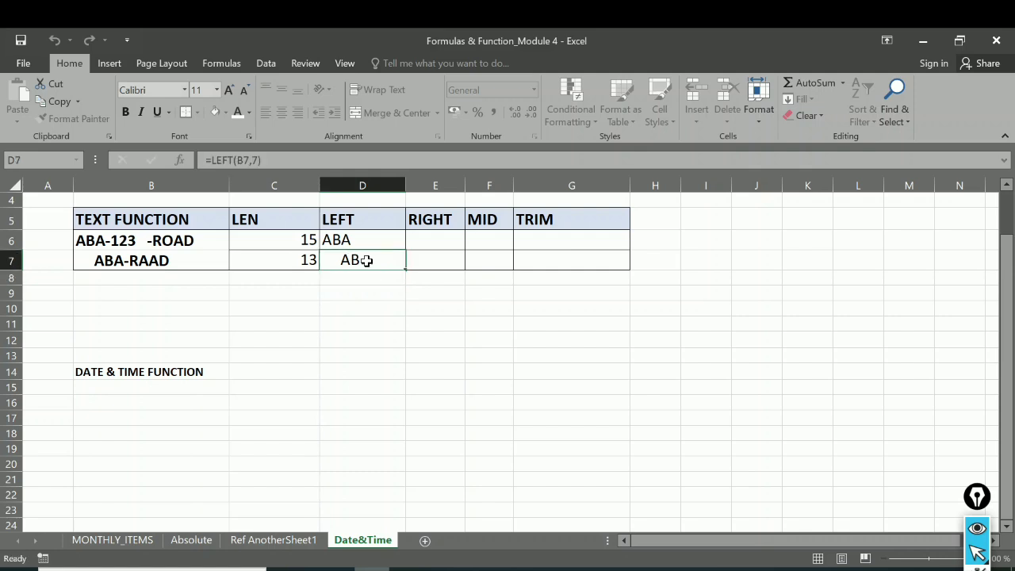
left_click(423, 238)
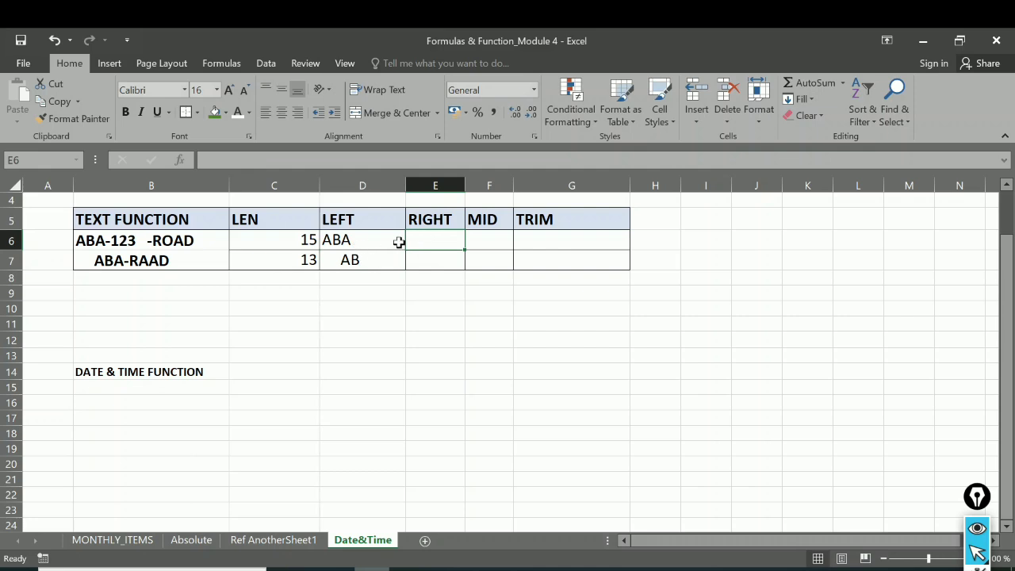
left_click(358, 258)
left_click(360, 238)
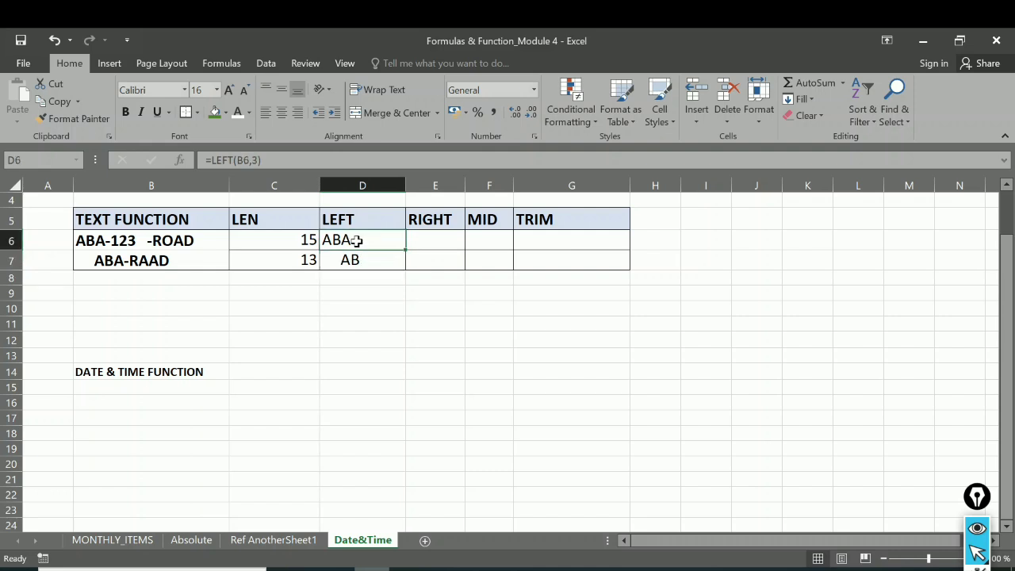
left_click(357, 262)
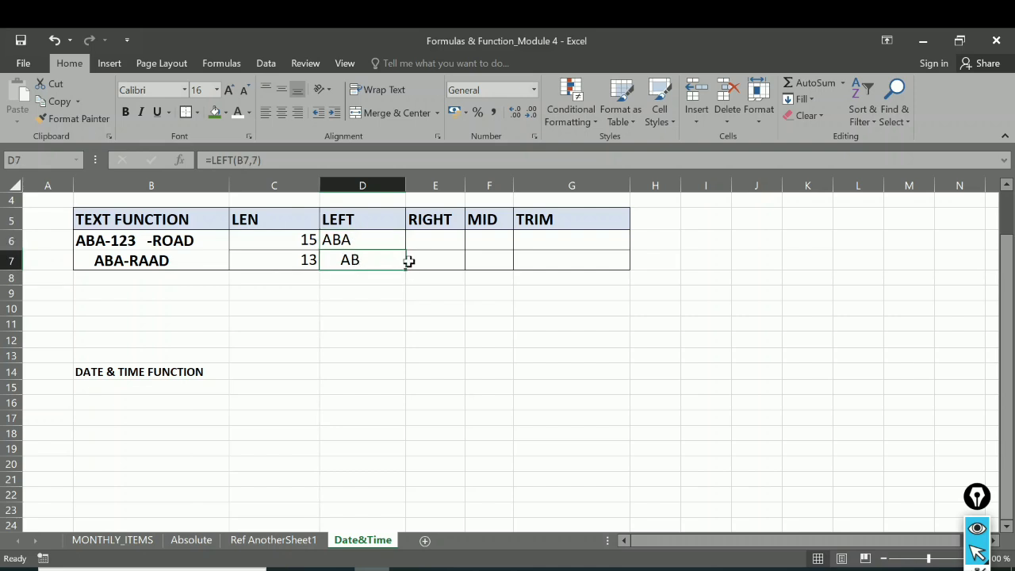
Step: Enter =RIGHT(B6,3) in E6 to extract the last three characters of B6
left_click(421, 239)
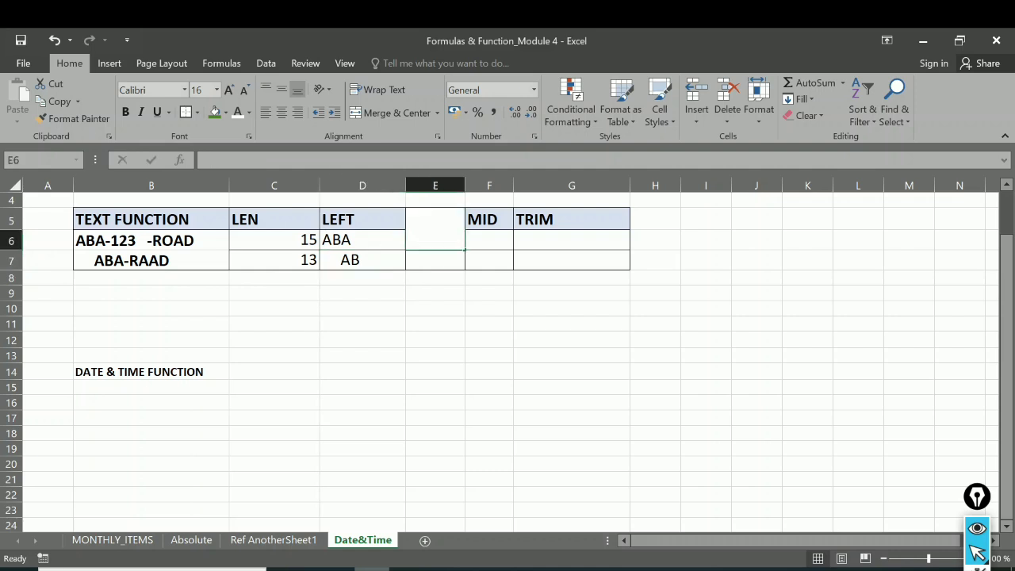
type("=r")
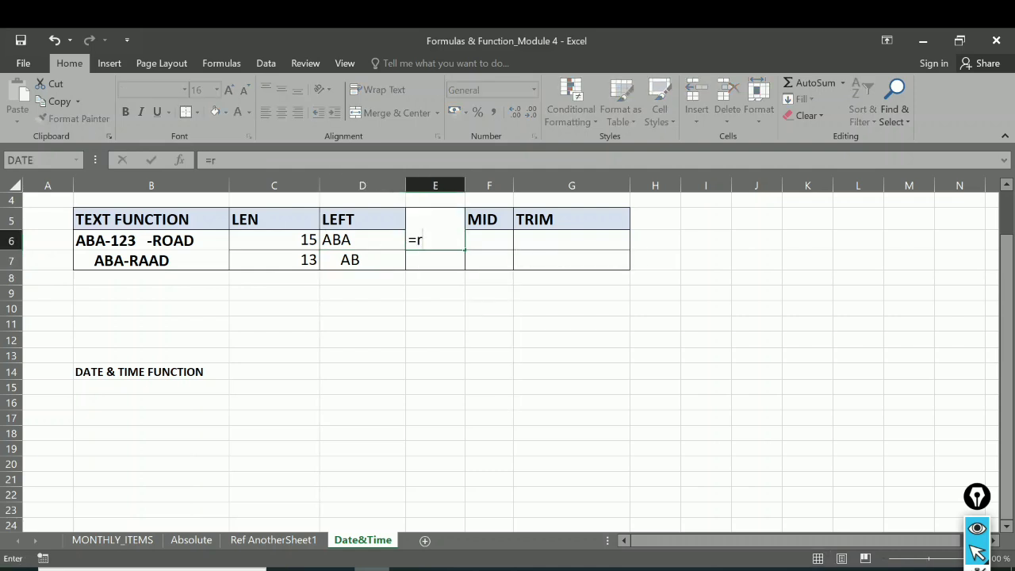
type("i")
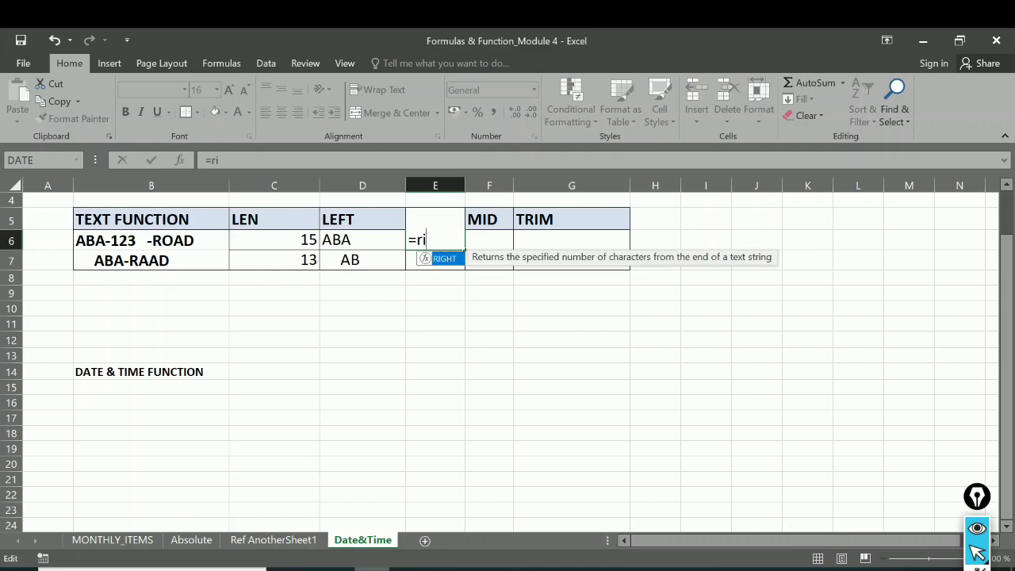
double_click(449, 260)
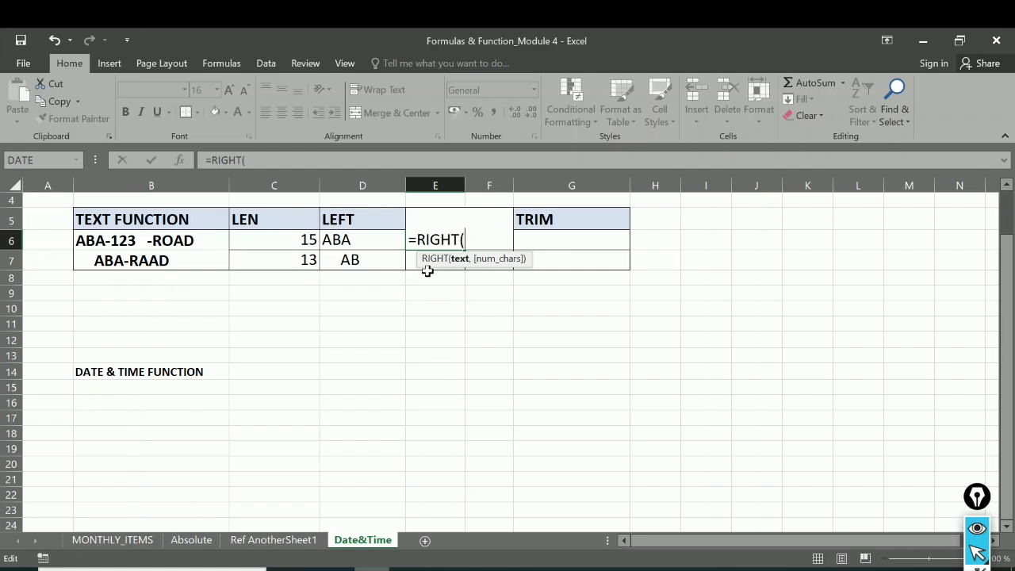
left_click(165, 240)
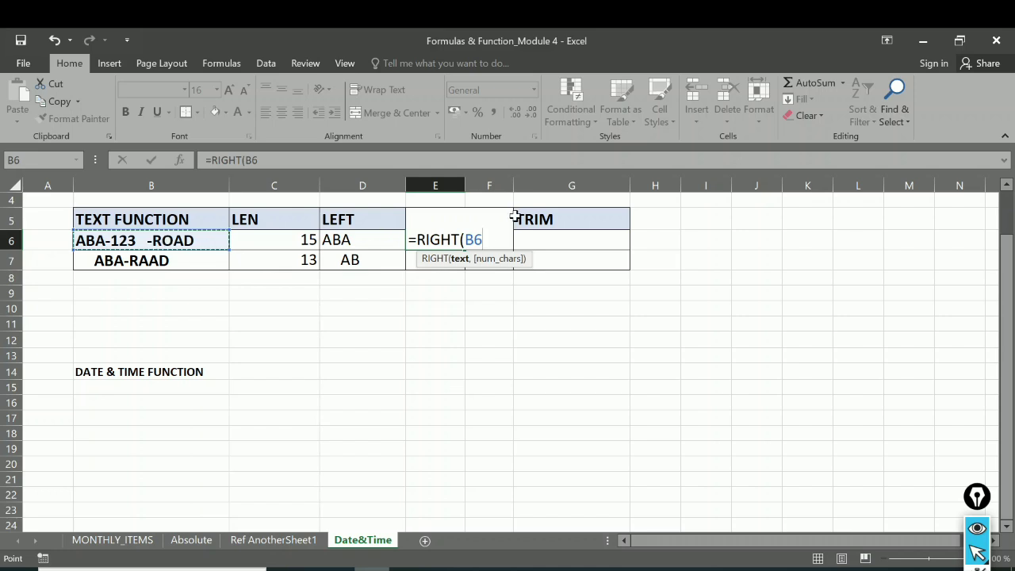
type(",")
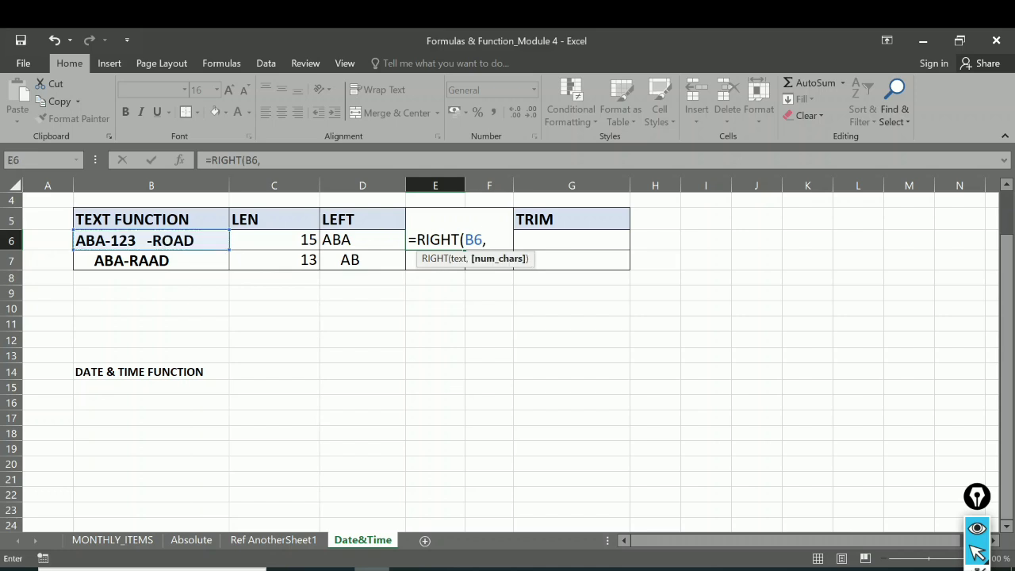
type("3")
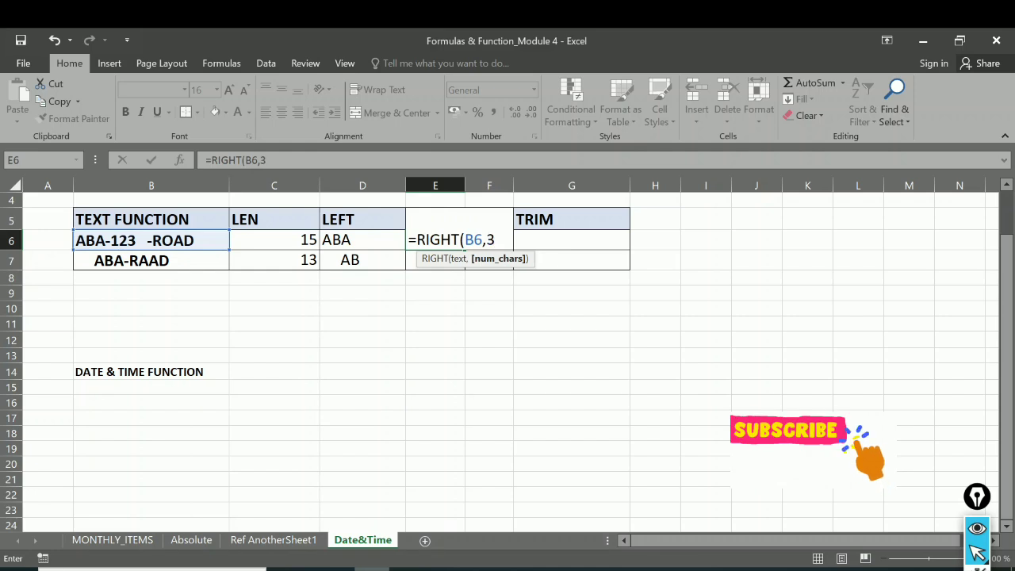
key("Return")
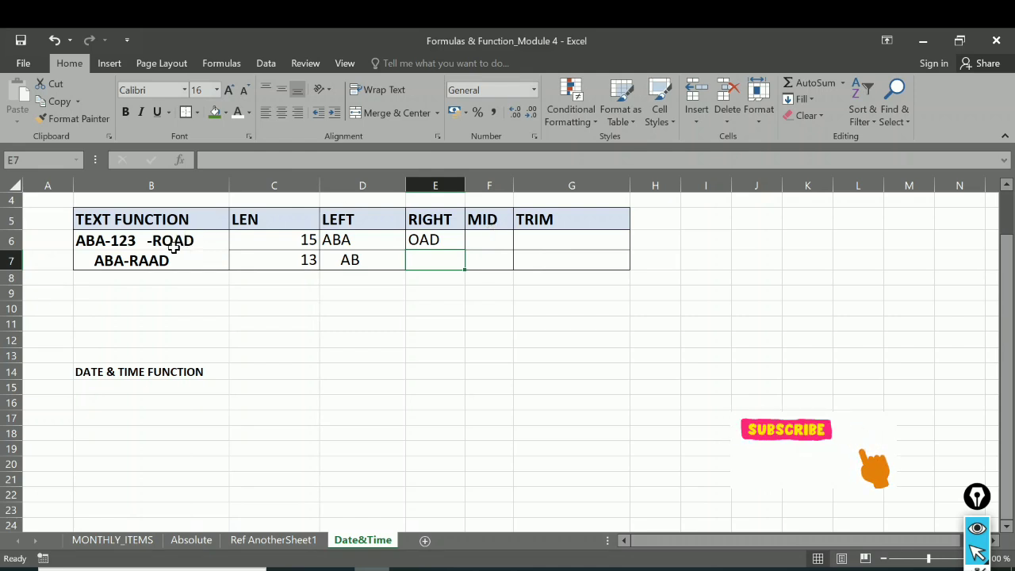
Step: Copy the RIGHT formula from E6 down to E7 and compare the two formulas
left_click(434, 239)
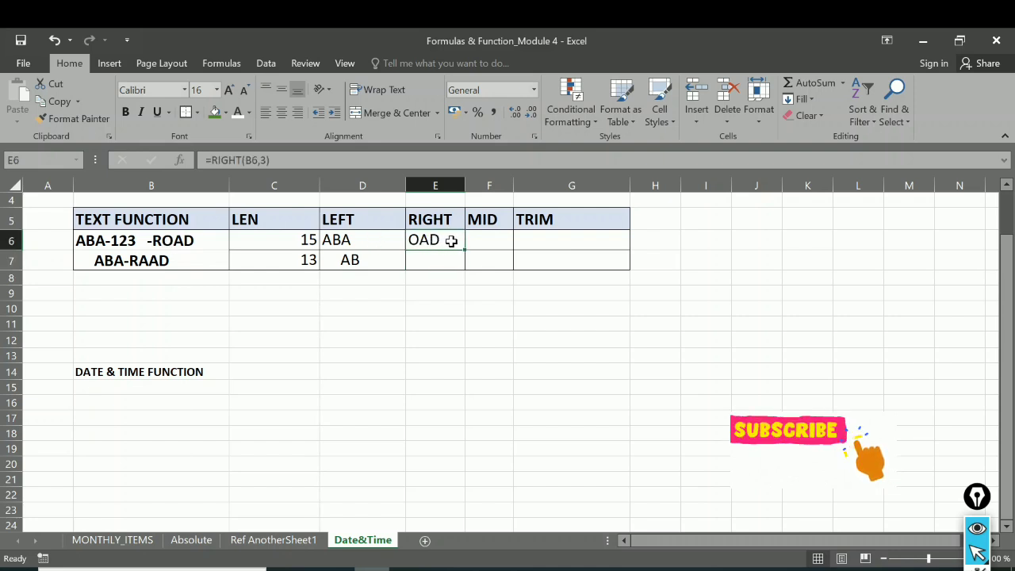
left_click_drag(466, 250, 467, 268)
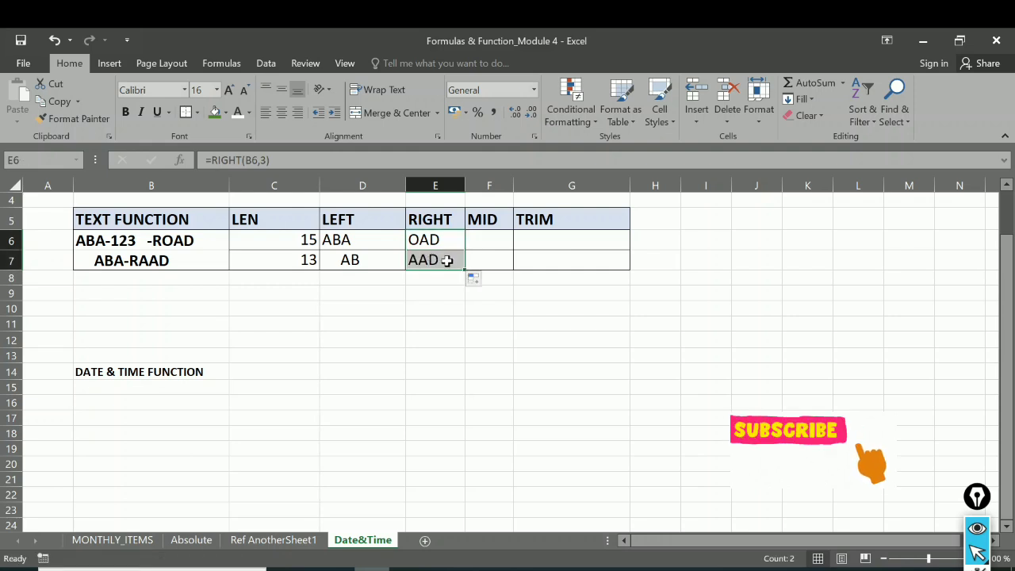
left_click(447, 260)
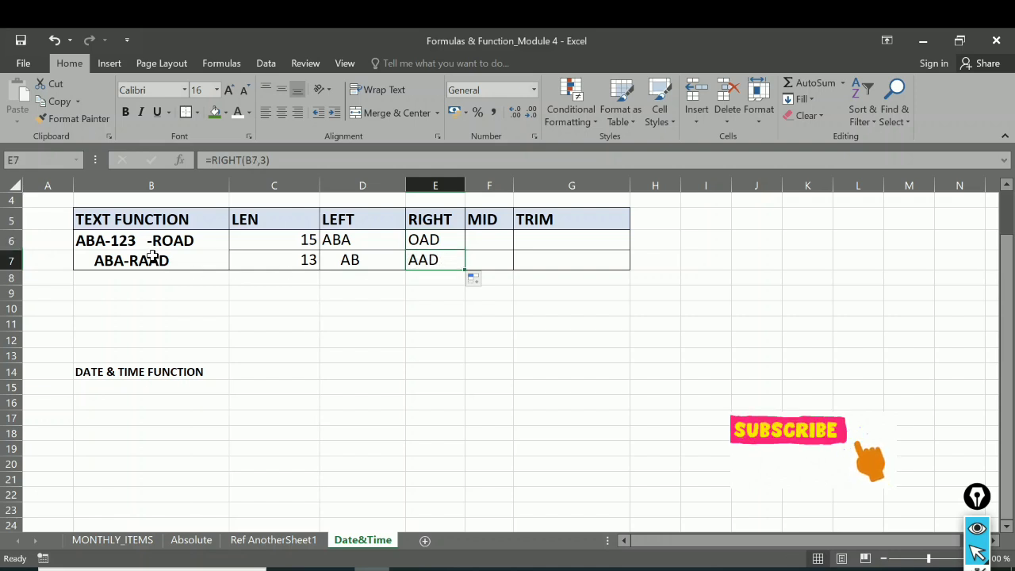
left_click(439, 239)
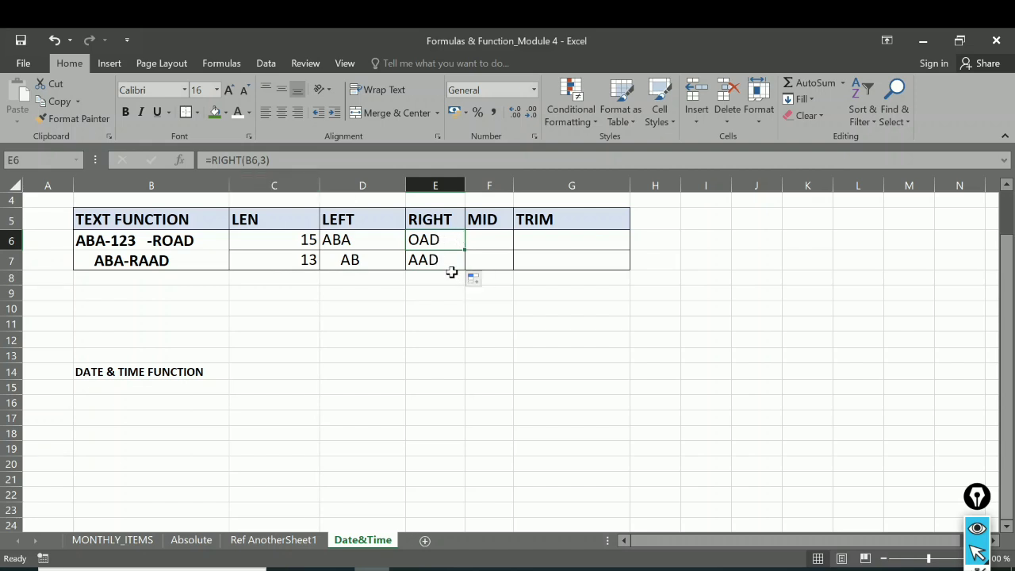
Step: Enter =MID(B6,5,3) in F6 to extract three characters of B6 starting at the fifth
left_click(498, 237)
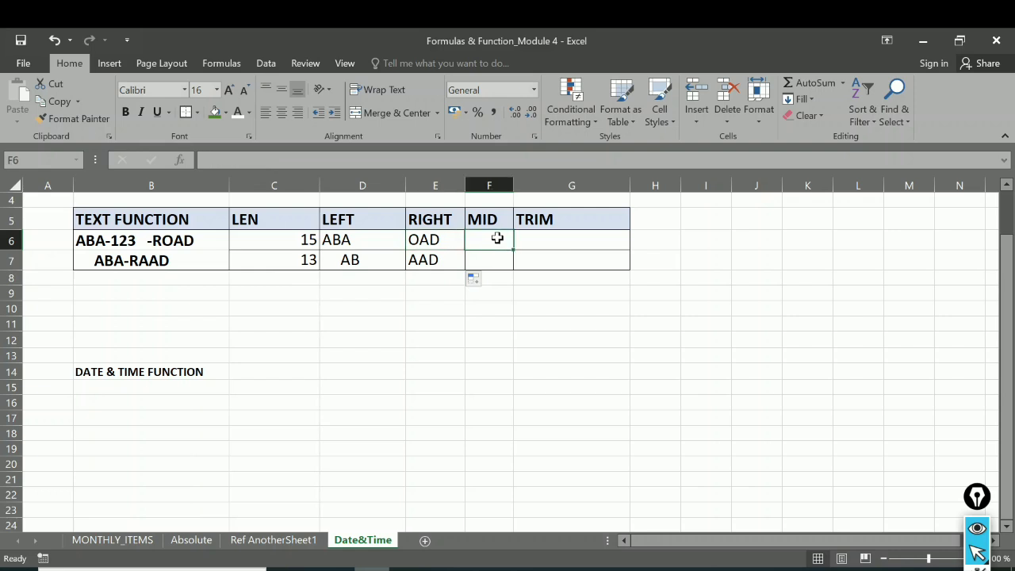
type("=mi")
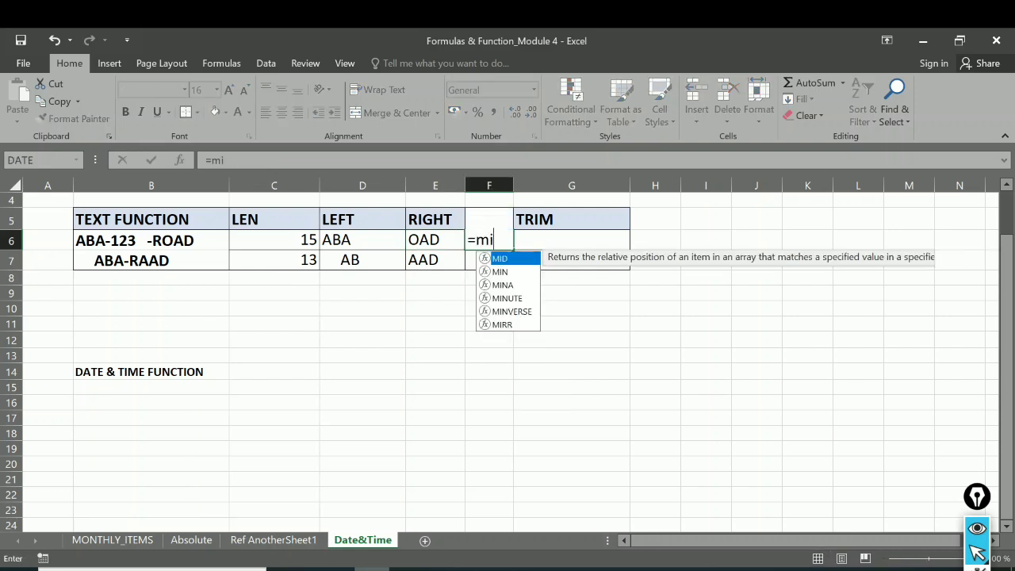
type("d")
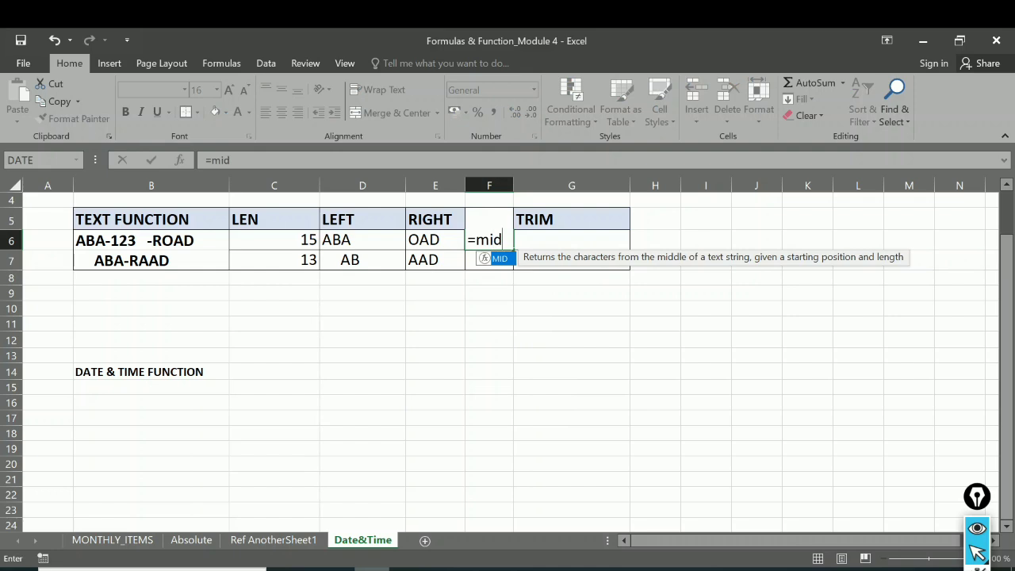
double_click(504, 259)
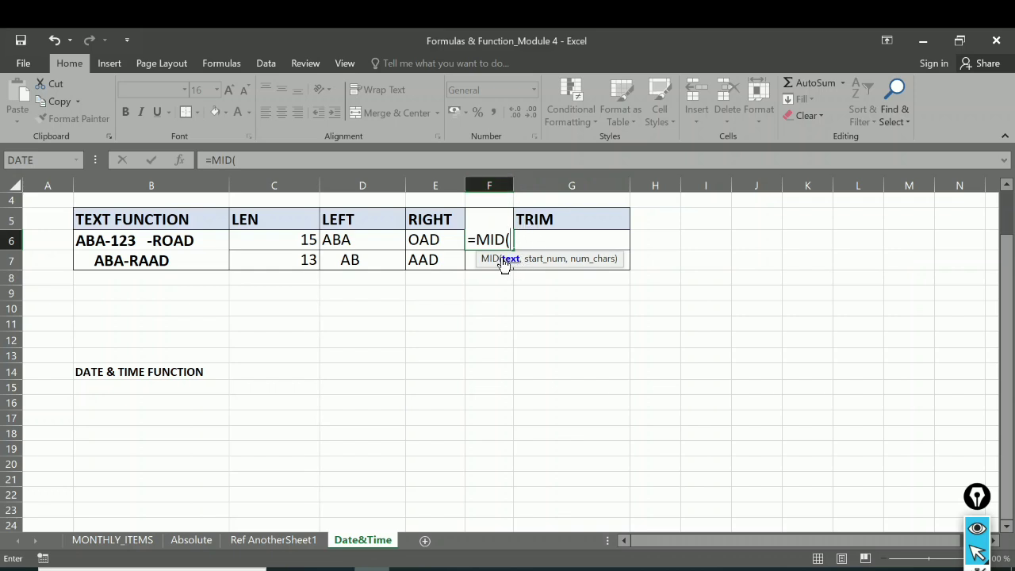
left_click(135, 245)
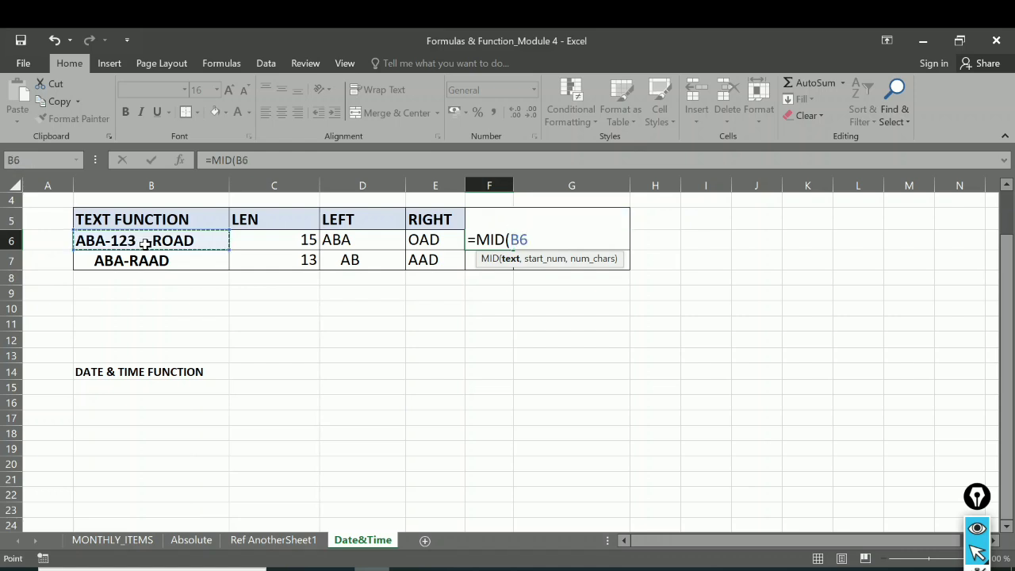
type(",")
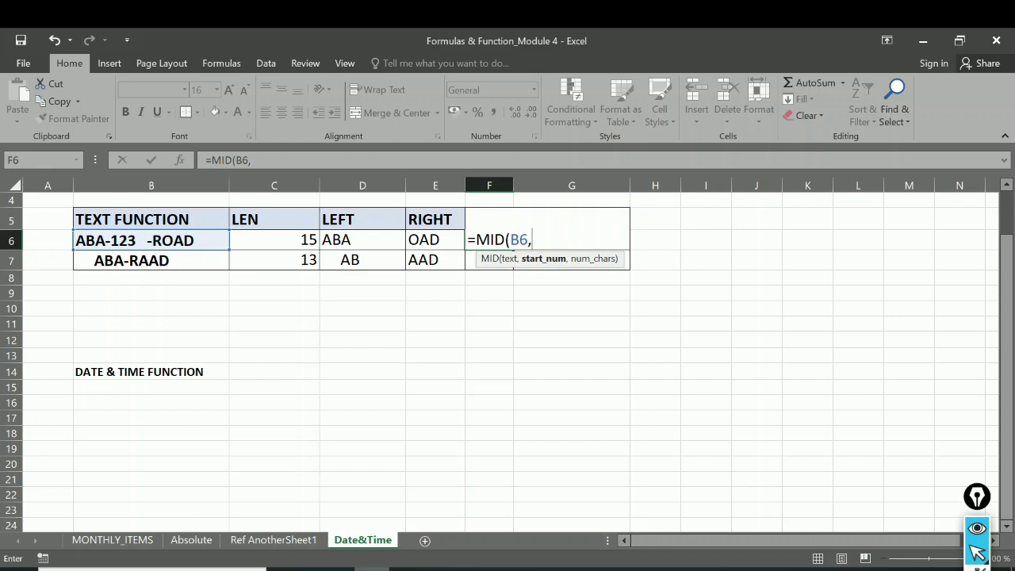
type("5")
type(",")
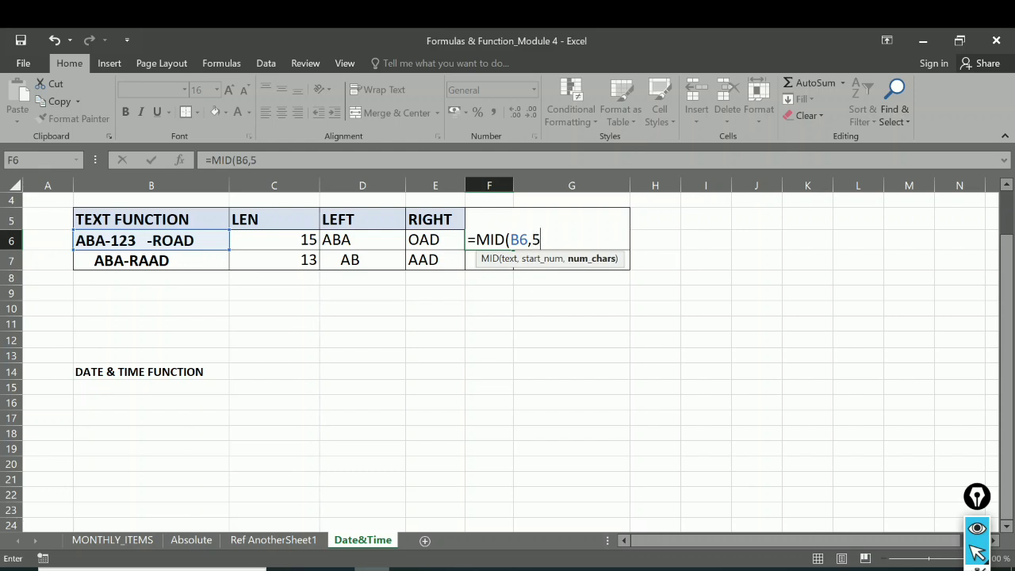
type("3")
key("Return")
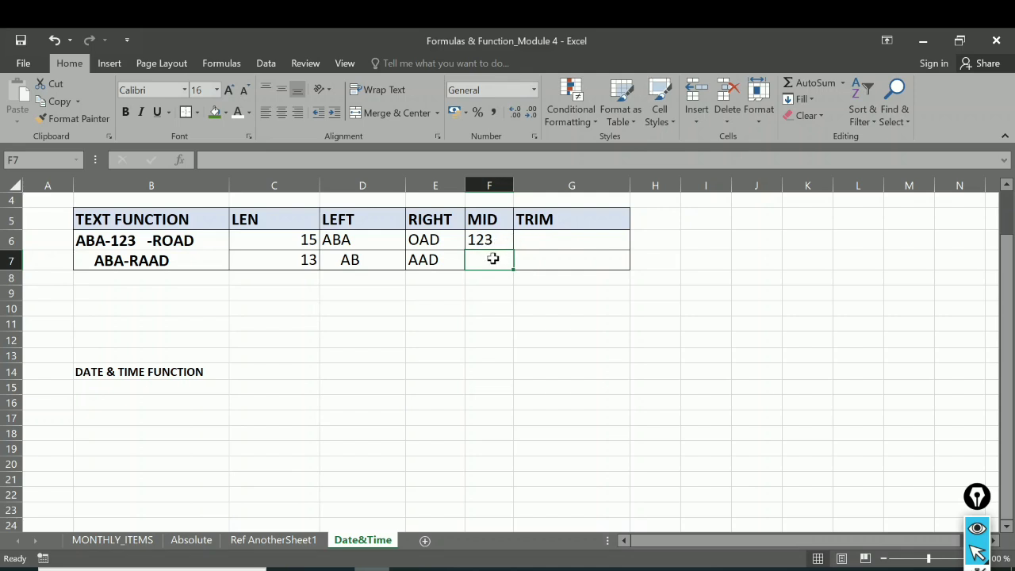
Step: Copy the MID formula from F6 down to F7 and check the copied formula
left_click(487, 233)
left_click_drag(511, 248, 508, 264)
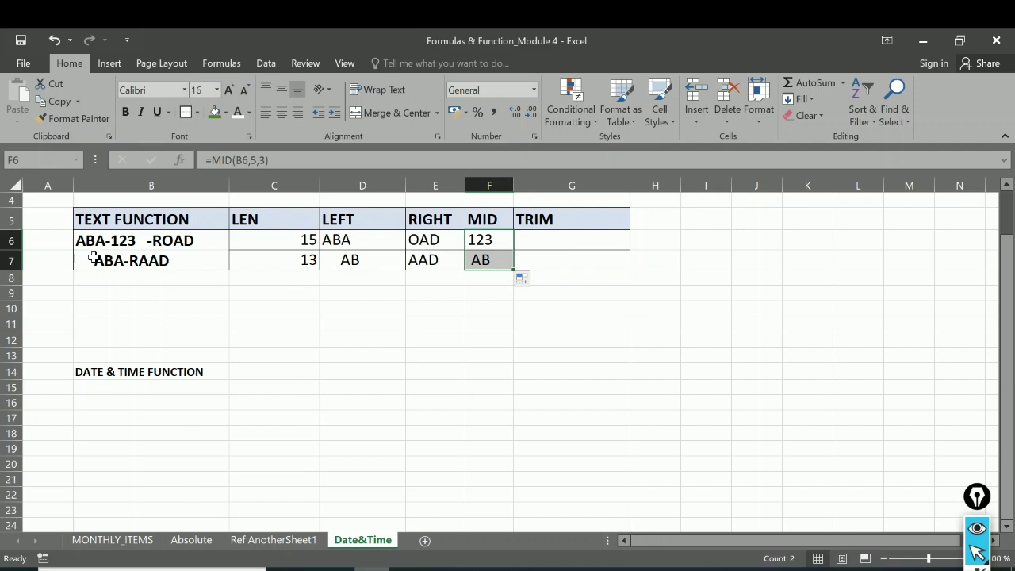
left_click(473, 262)
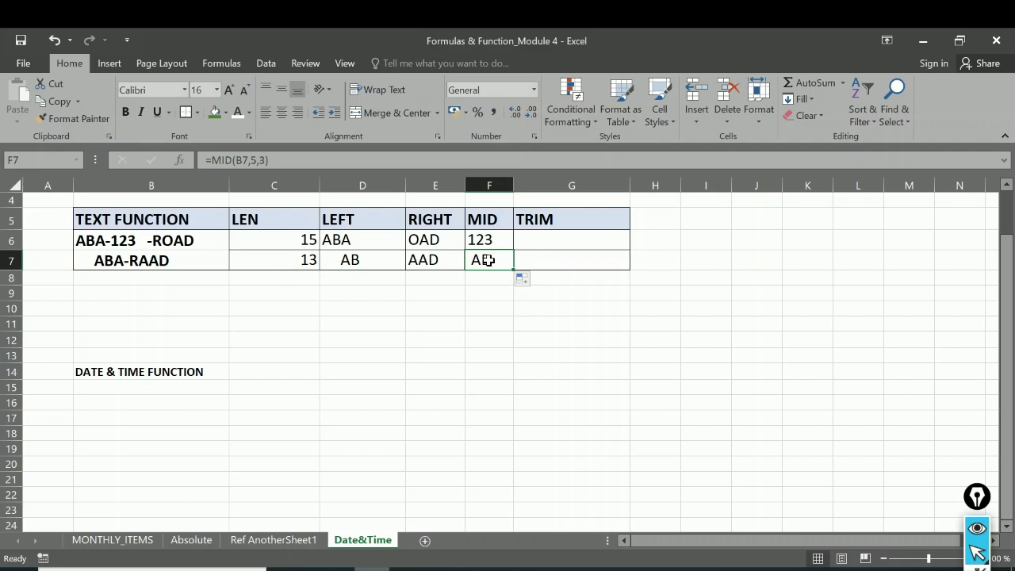
Step: Enter =TRIM(B6) in G6 to remove the extra spaces from the string in B6
left_click(545, 240)
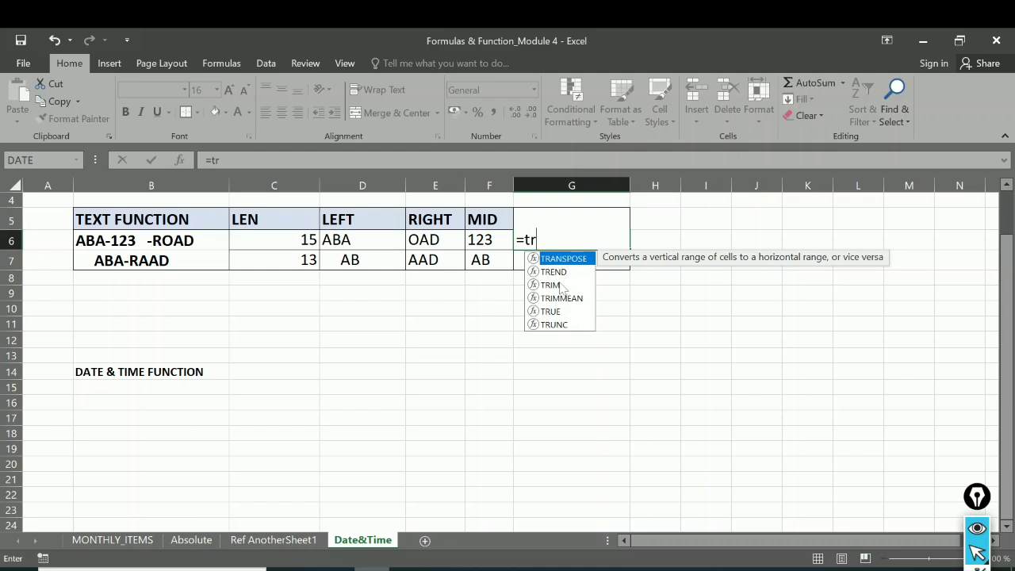
double_click(553, 285)
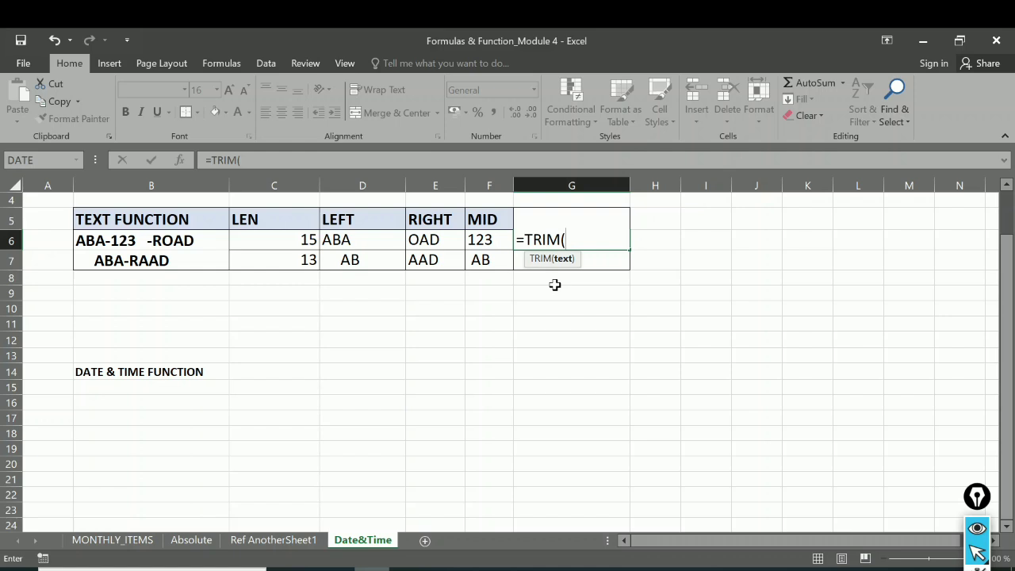
left_click(143, 244)
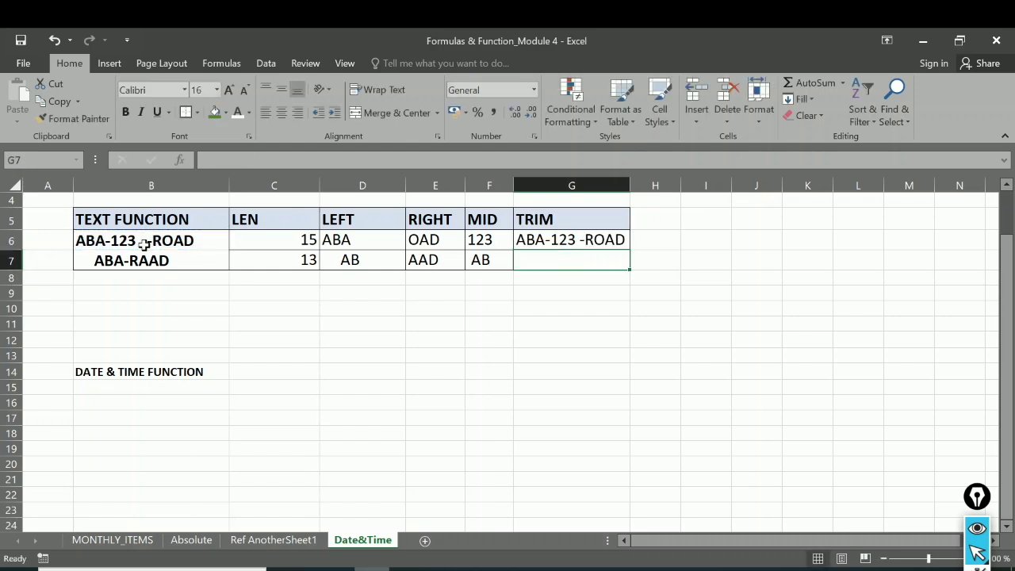
Step: Copy the TRIM formula from G6 down to G7
left_click(595, 239)
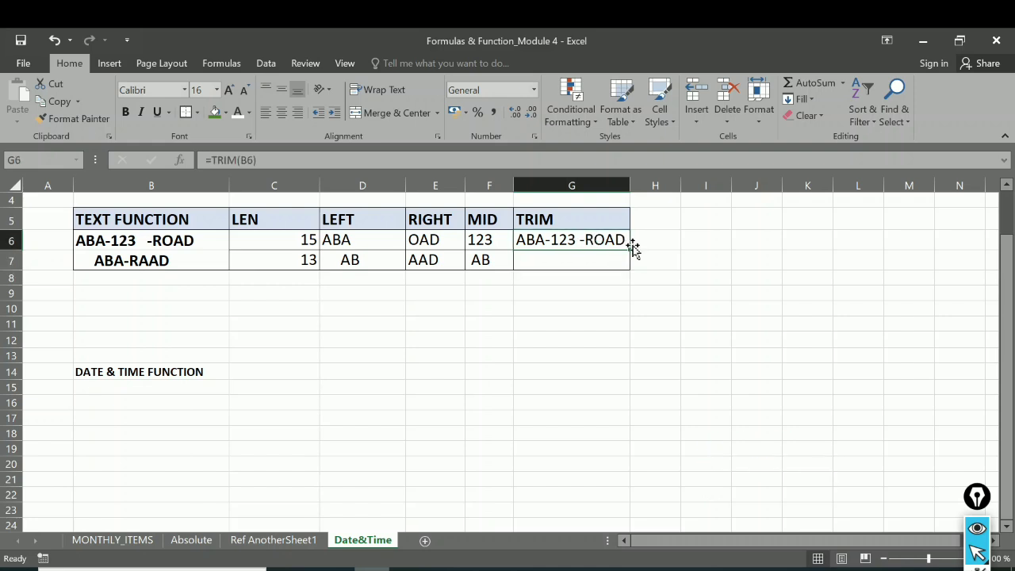
left_click_drag(629, 249, 629, 267)
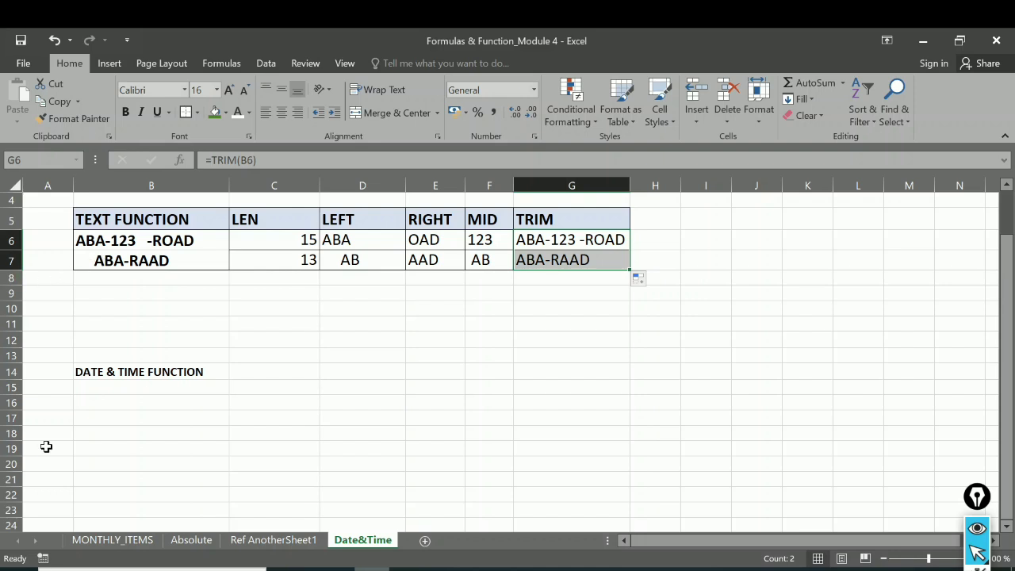
Step: Enter the NOW function in B15, below the DATE & TIME FUNCTION heading, to return the current date and time
left_click(104, 386)
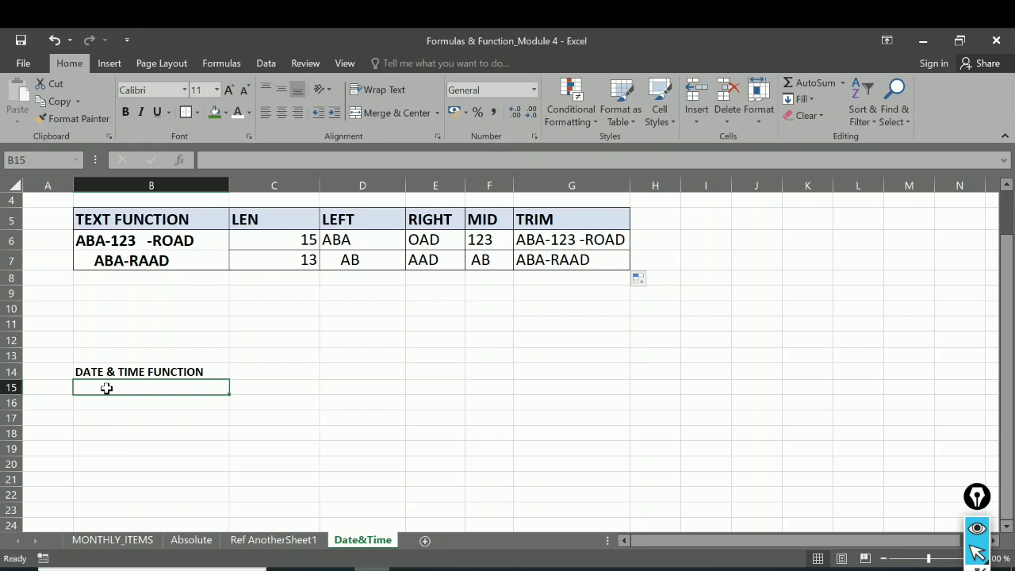
type("=")
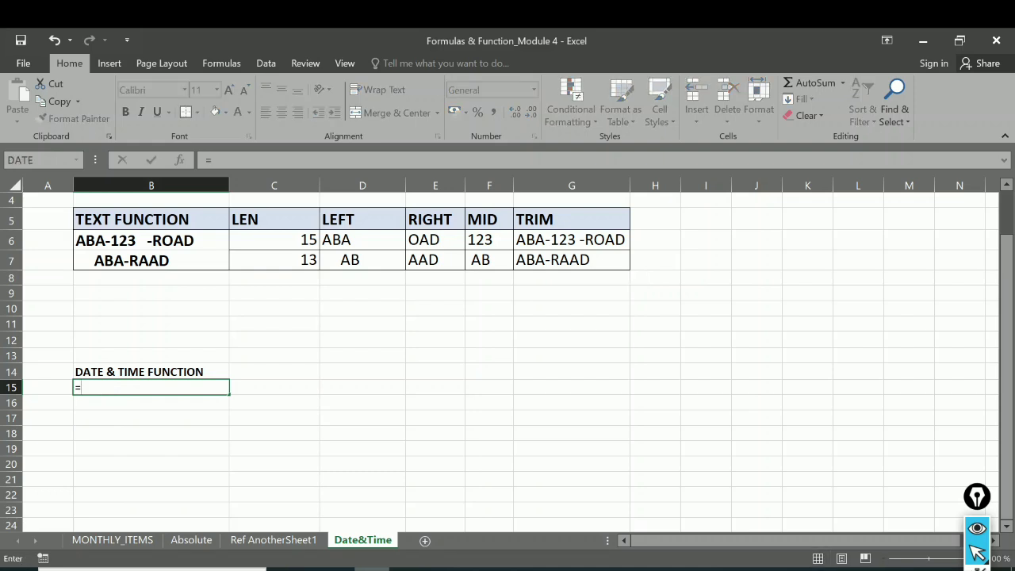
type("no")
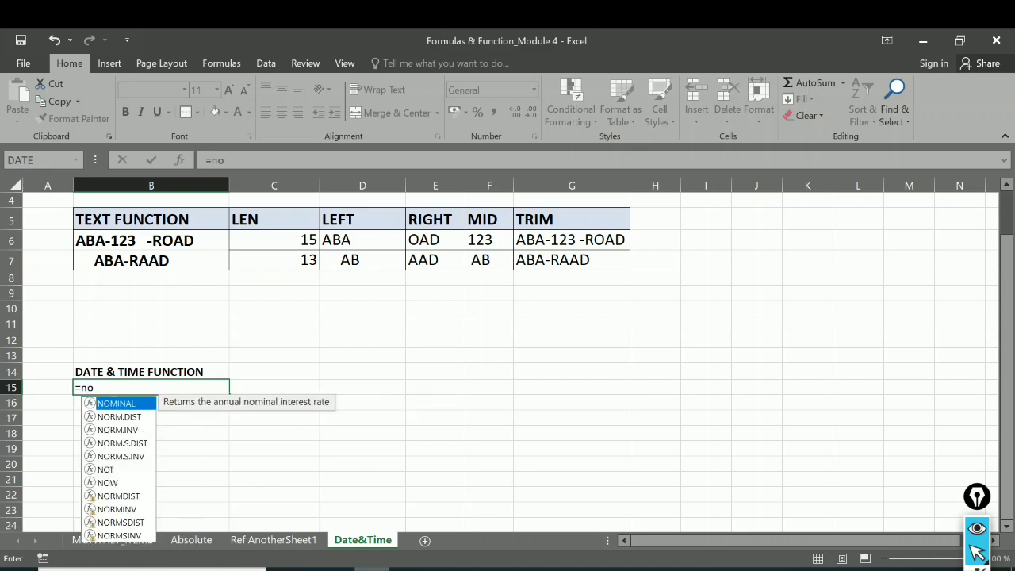
type("w")
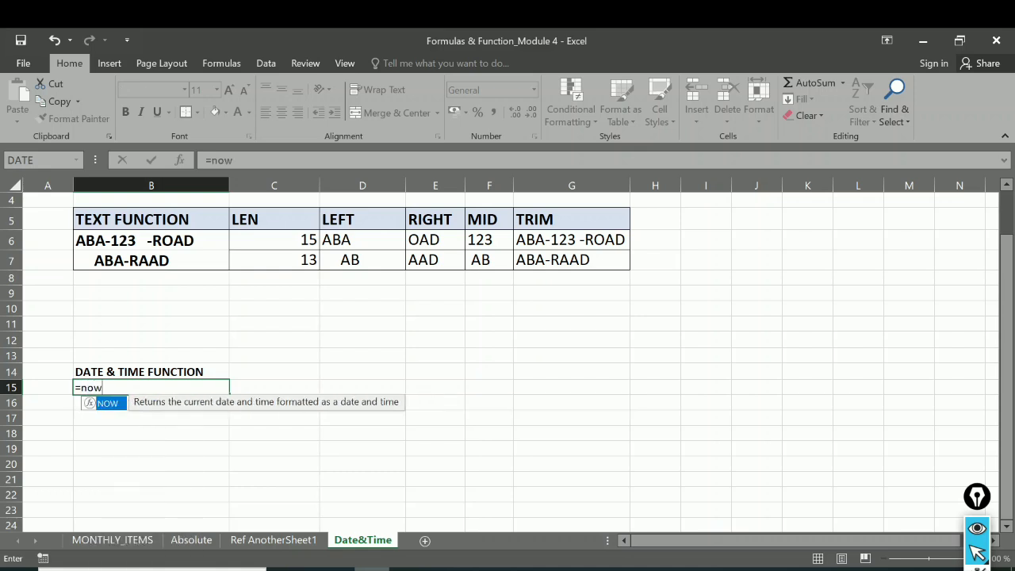
double_click(108, 406)
key("Return")
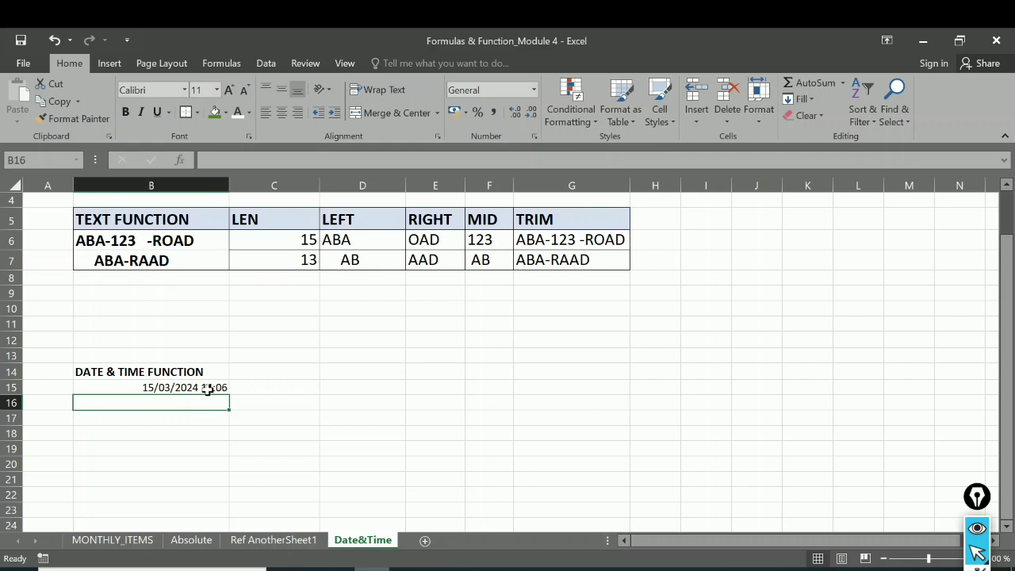
Step: Enter the TODAY function in B17 to return the current date
left_click(151, 417)
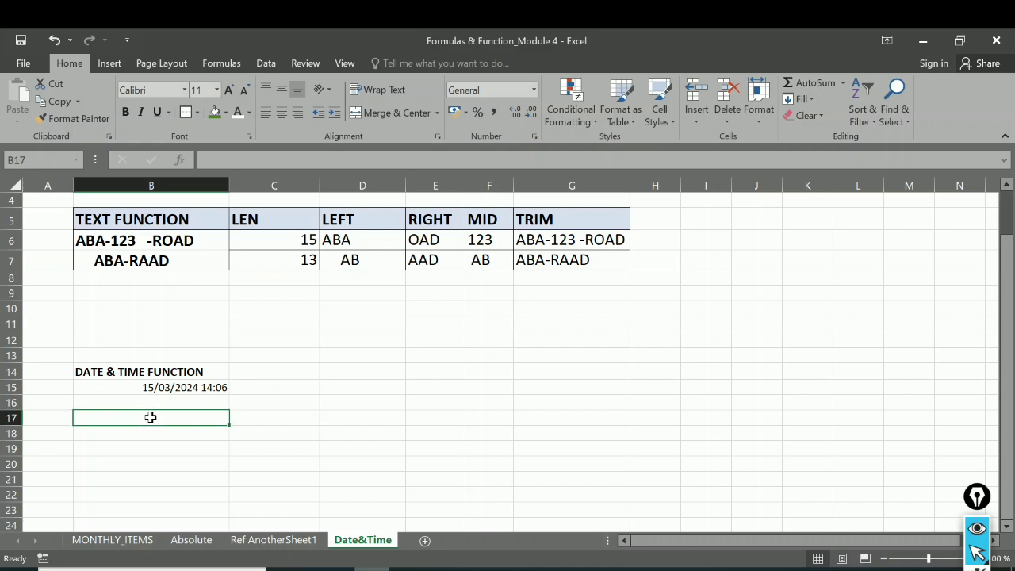
type("=")
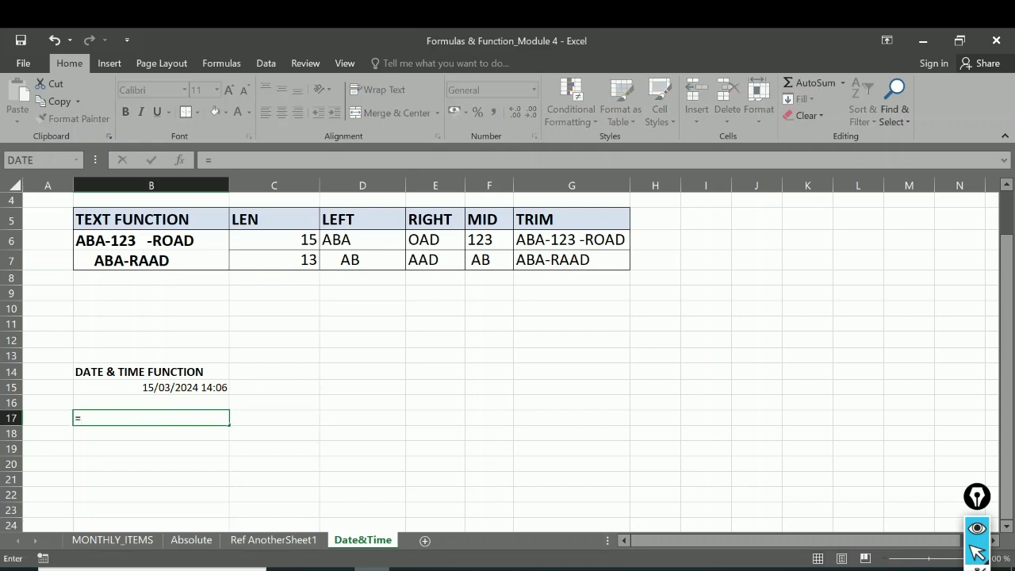
type("tod")
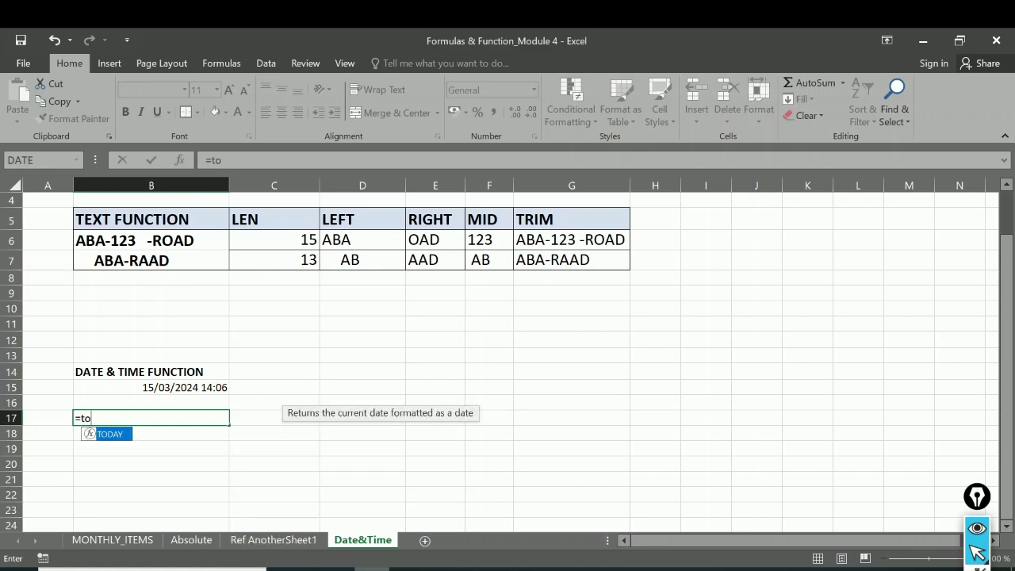
double_click(119, 434)
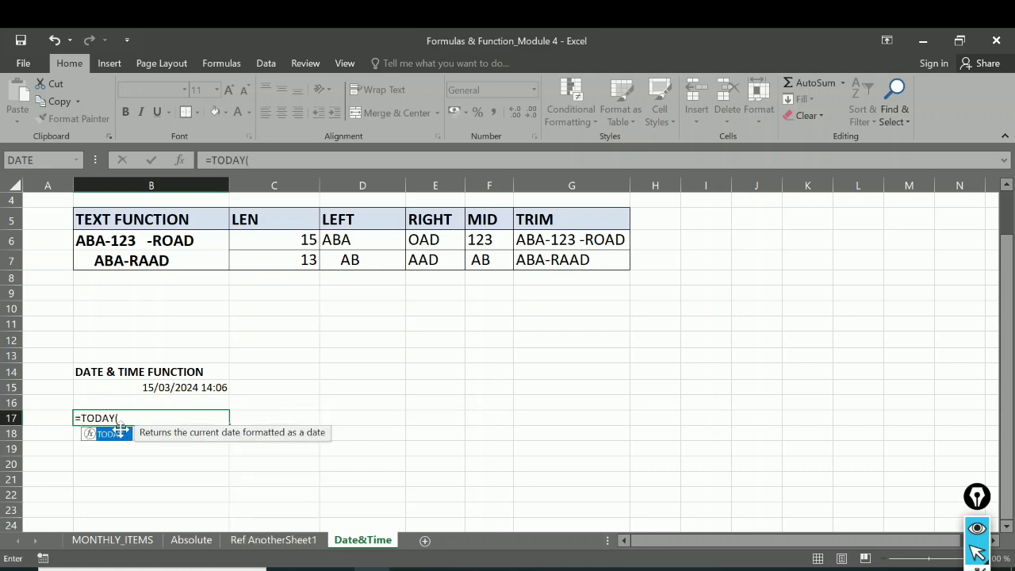
key("Return")
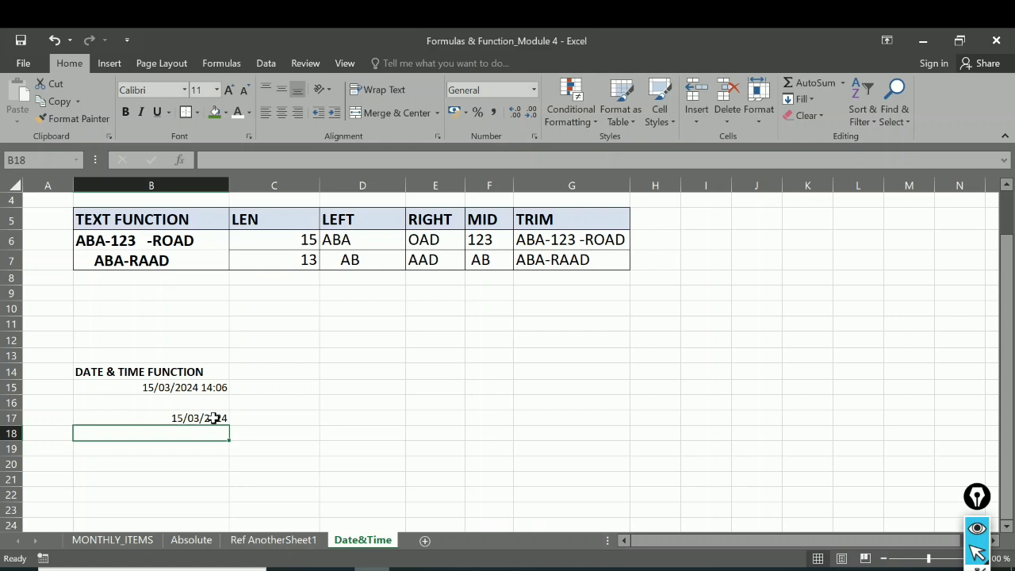
Step: Insert the current time as a static value in B19 and the current date as a static value in B20
left_click(187, 448)
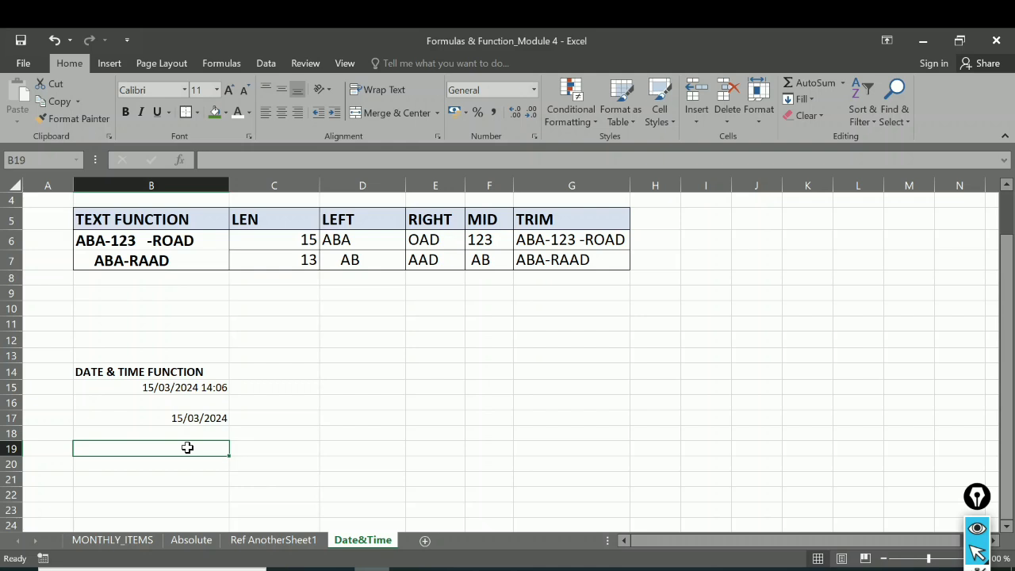
key("ctrl+shift+semicolon")
key("Return")
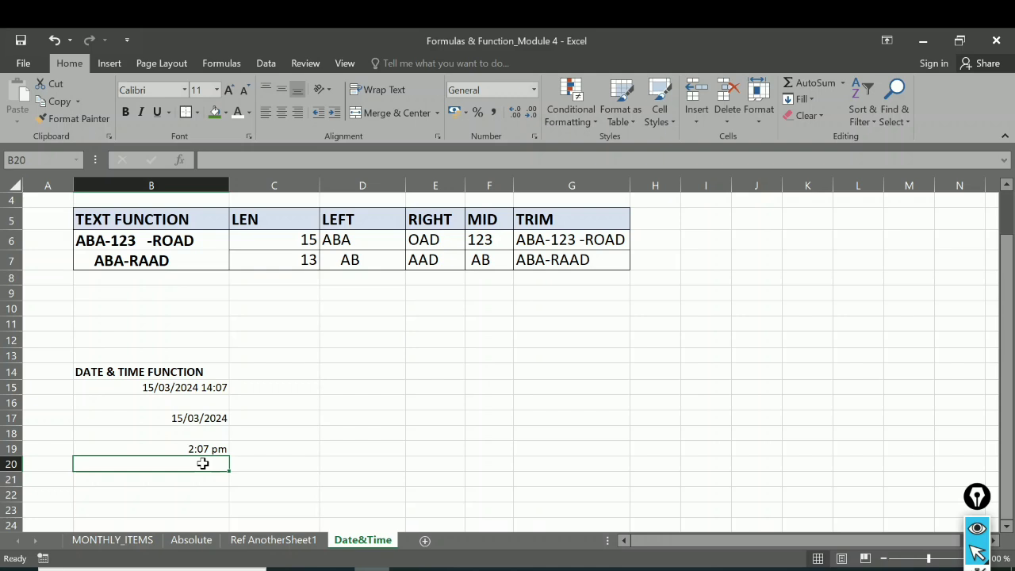
key("ctrl+semicolon")
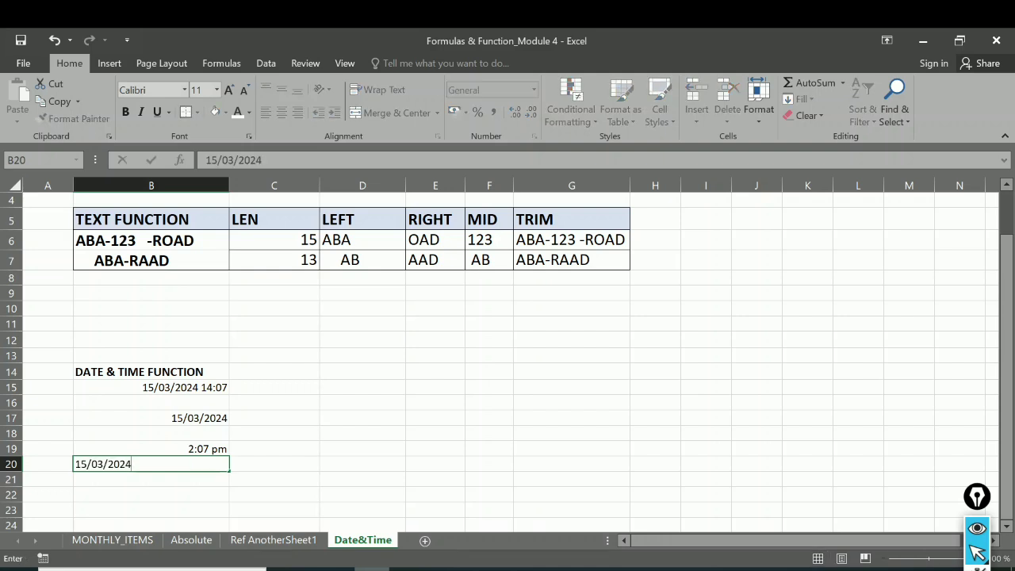
key("Return")
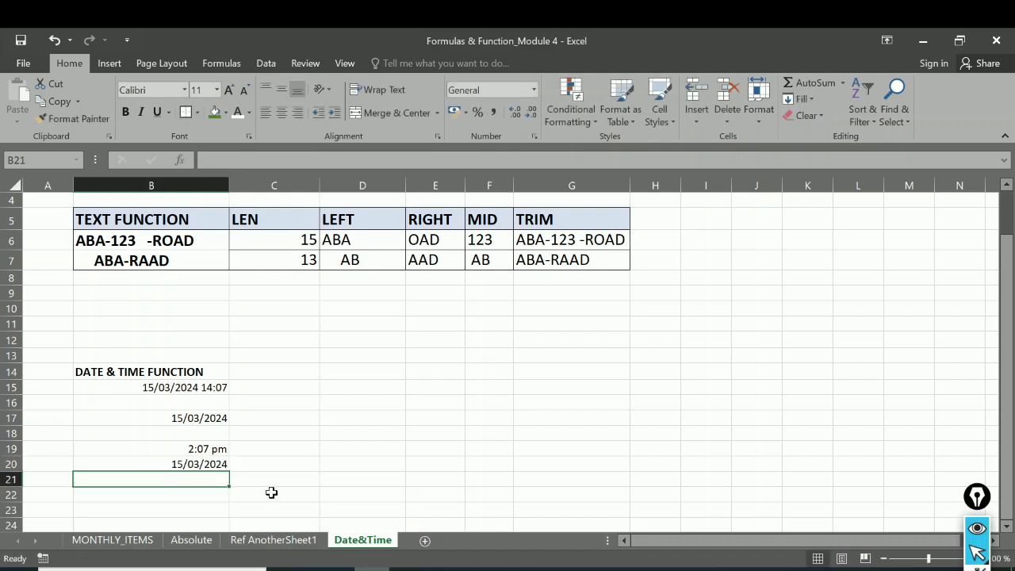
Step: Format the TODAY date in B17 with the long date type *Wednesday, 14 March 2012
left_click(200, 418)
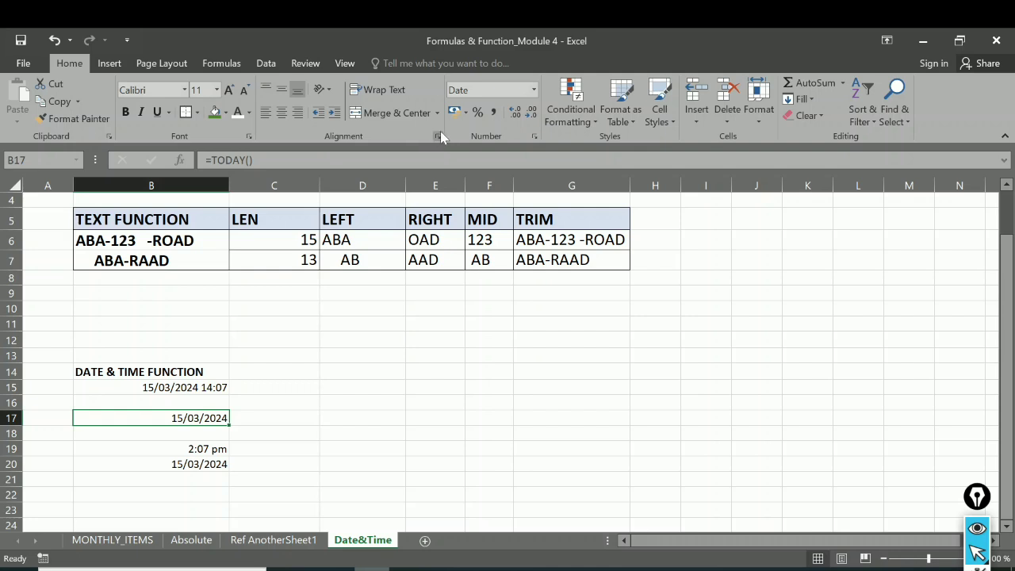
left_click(536, 137)
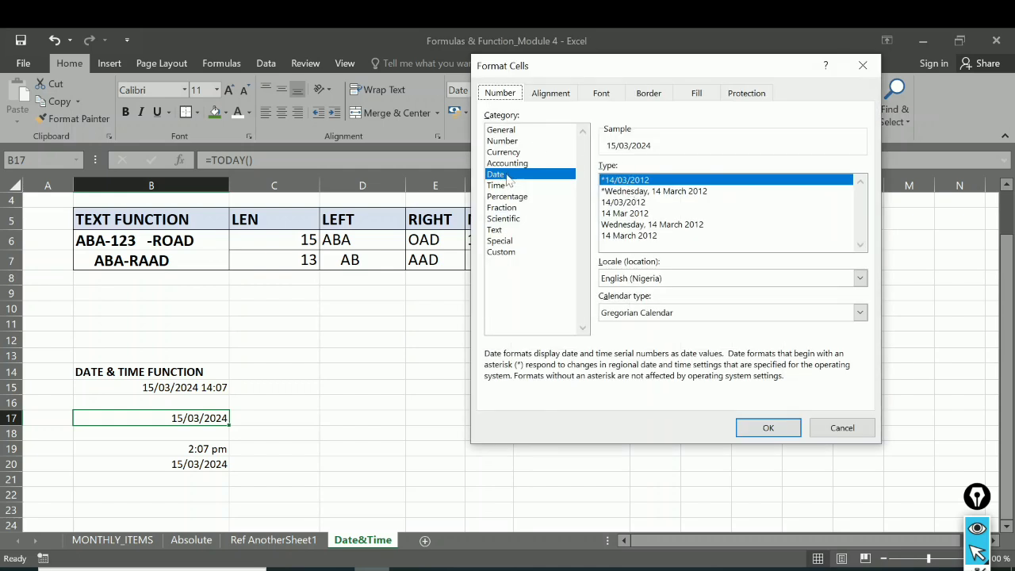
left_click(652, 194)
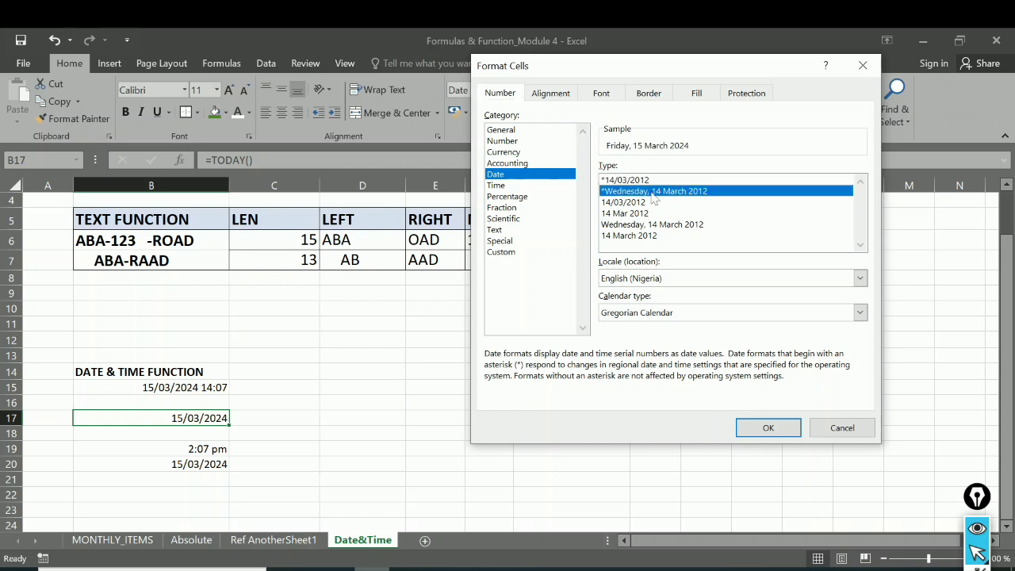
left_click(762, 429)
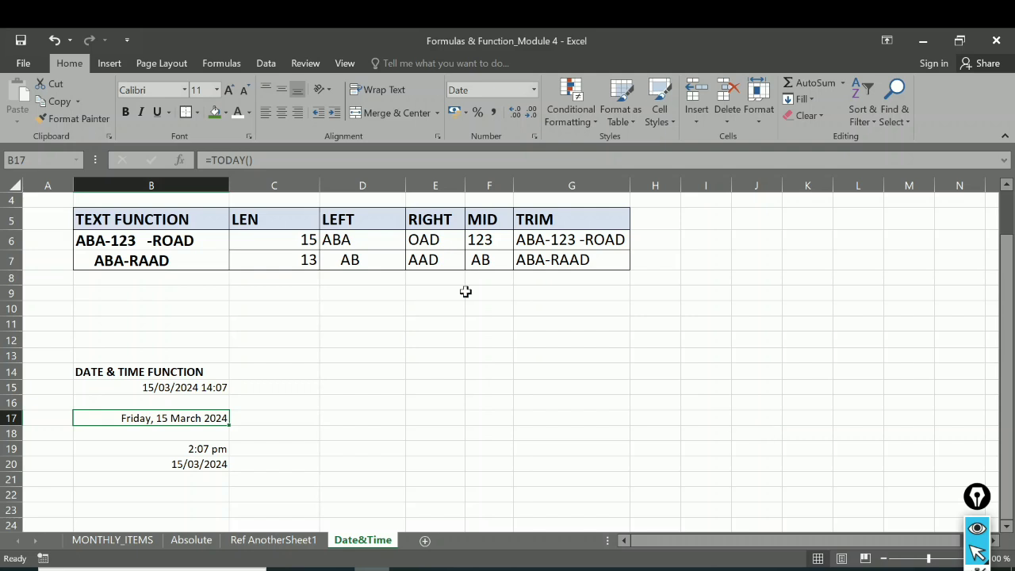
left_click(181, 163)
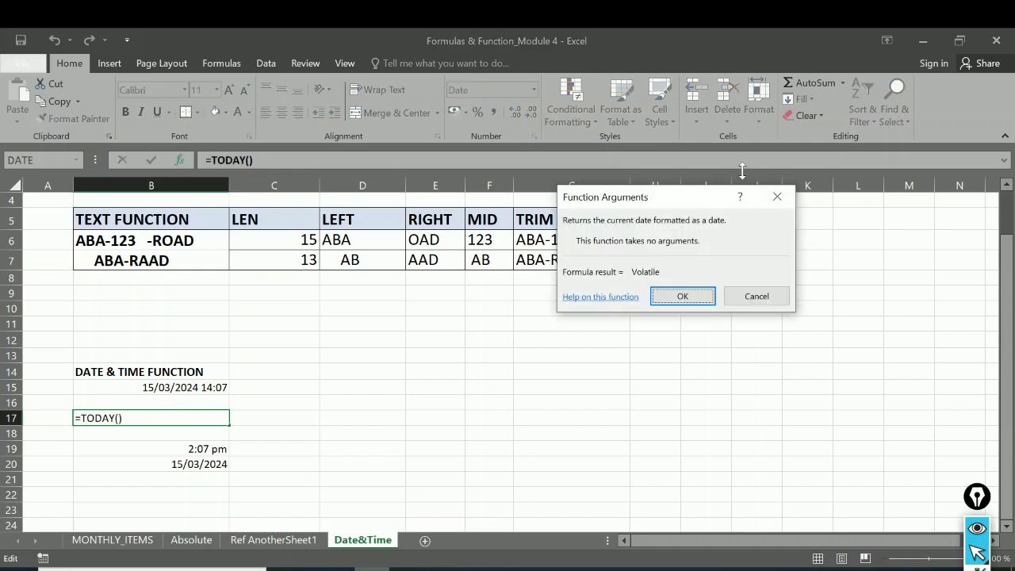
left_click(778, 197)
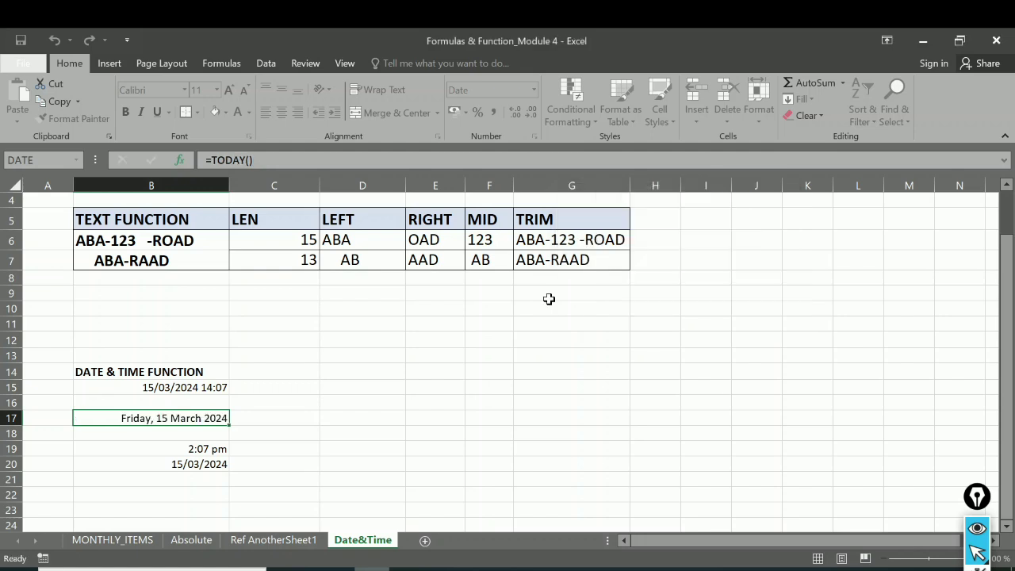
left_click(298, 419)
type("=")
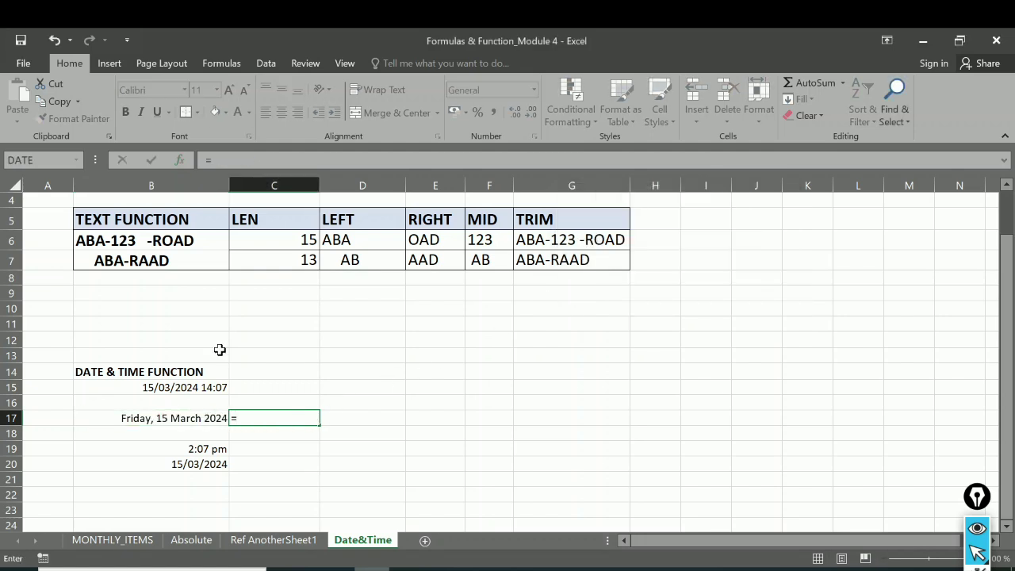
left_click(179, 160)
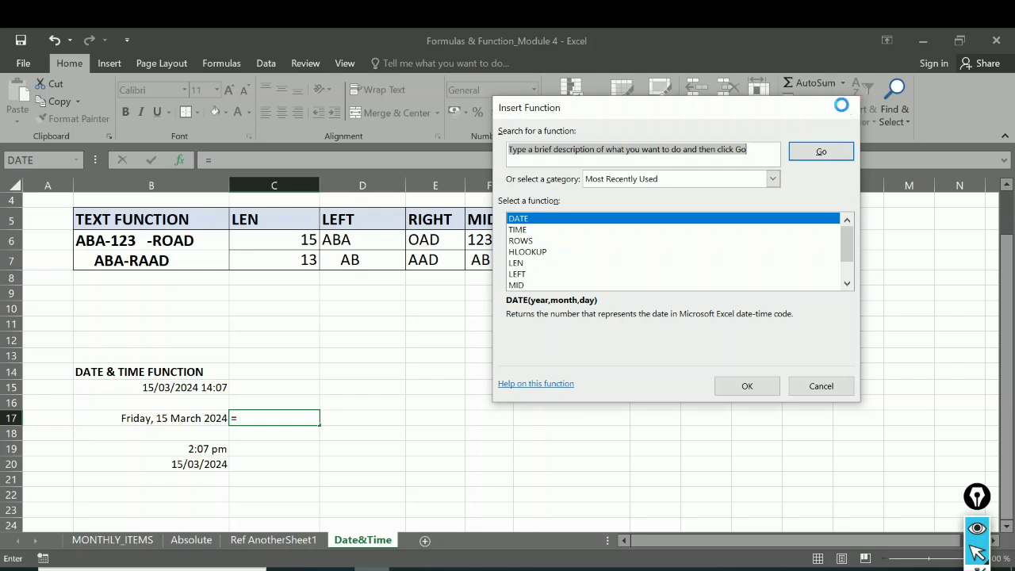
left_click(843, 109)
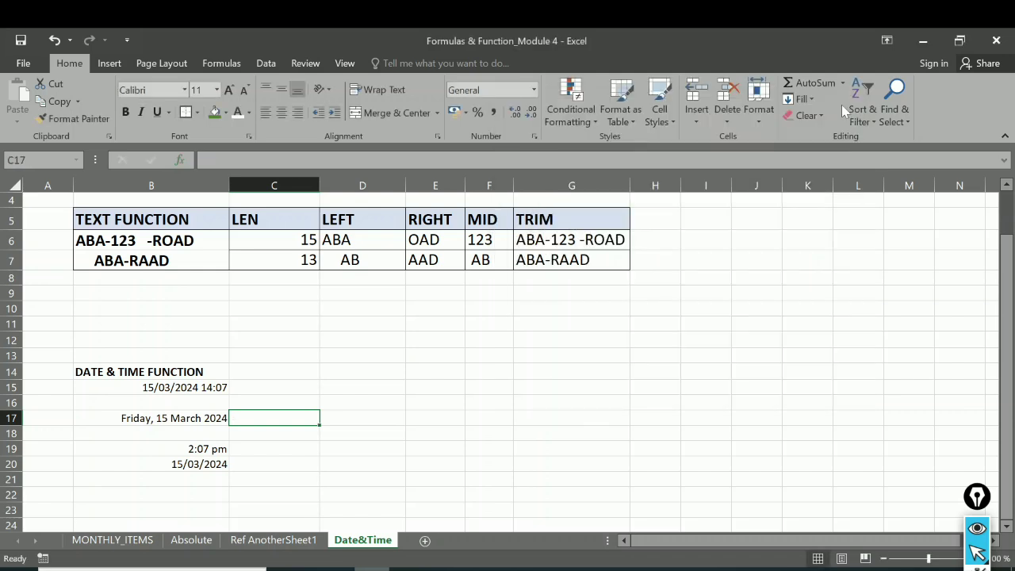